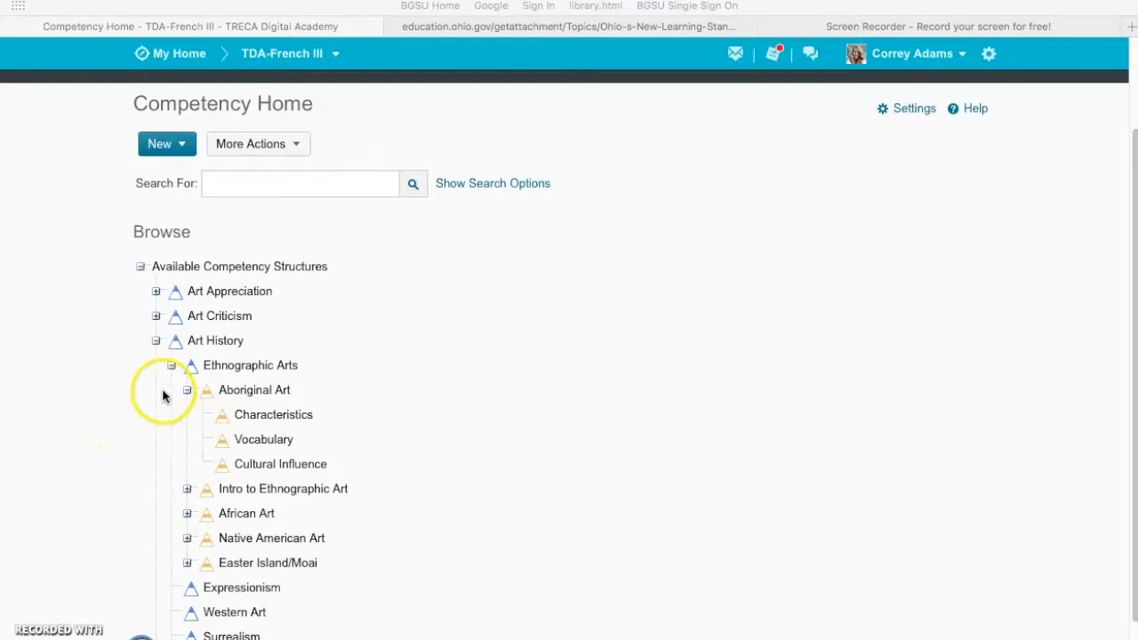
Step: Expand Intro to Ethnographic Art and African Art under Ethnographic Arts to view their learning objectives
{"action": "left_click", "coordinate": [187, 488]}
{"action": "scroll", "coordinate": [290, 469], "scroll_direction": "down", "scroll_amount": 1}
{"action": "scroll", "coordinate": [283, 542], "scroll_direction": "down", "scroll_amount": 1}
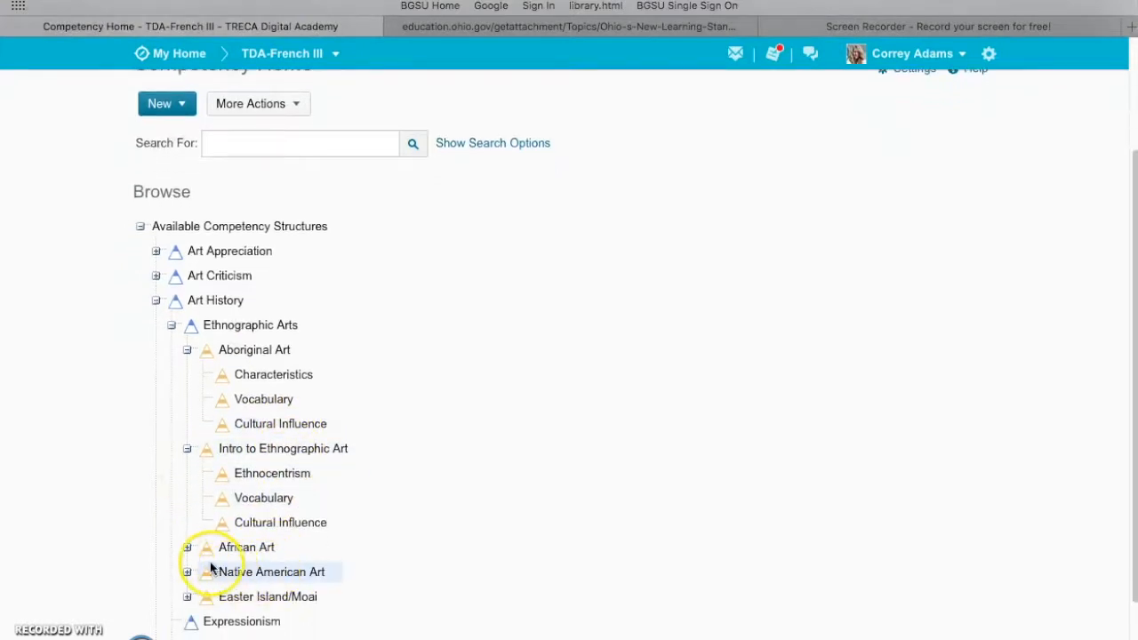
{"action": "left_click", "coordinate": [187, 547]}
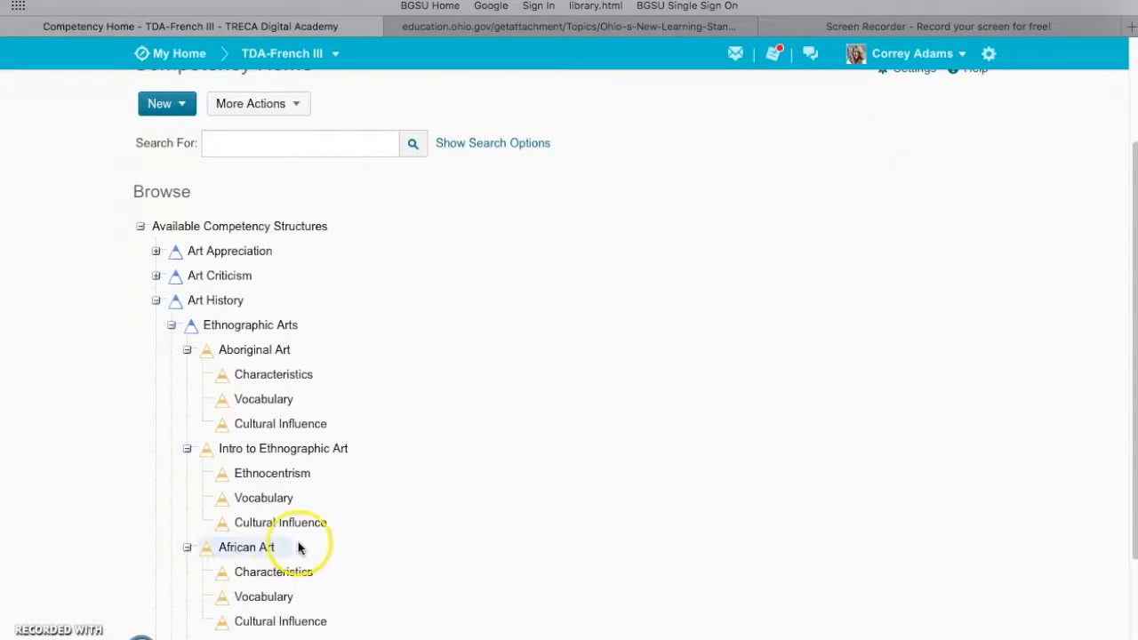
{"action": "scroll", "coordinate": [303, 544], "scroll_direction": "down", "scroll_amount": 1}
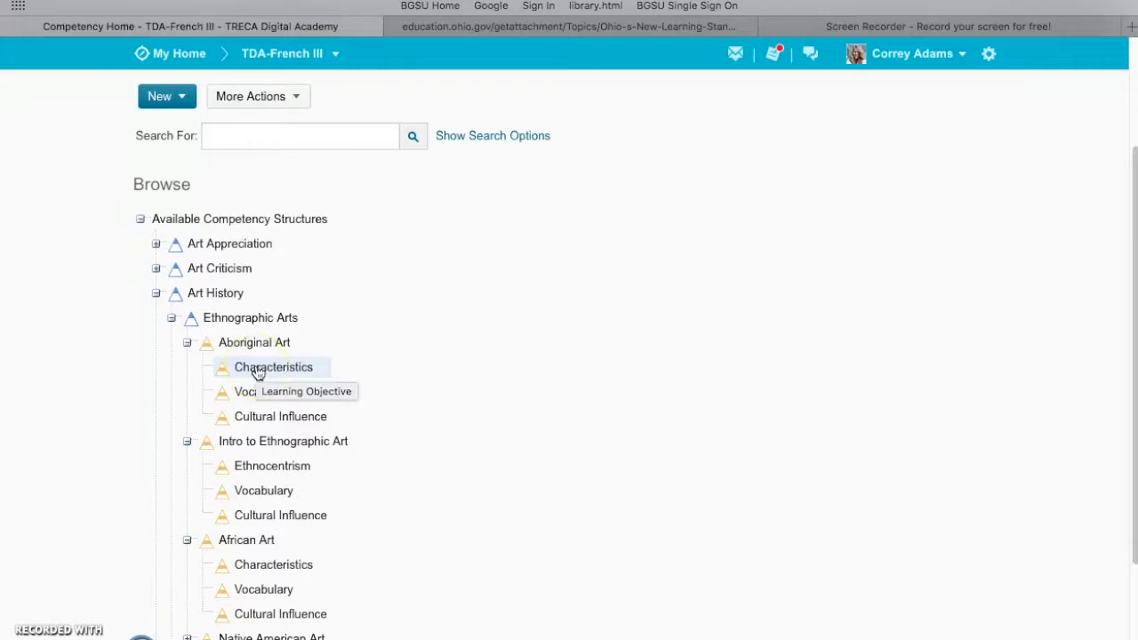
{"action": "left_click", "coordinate": [258, 400]}
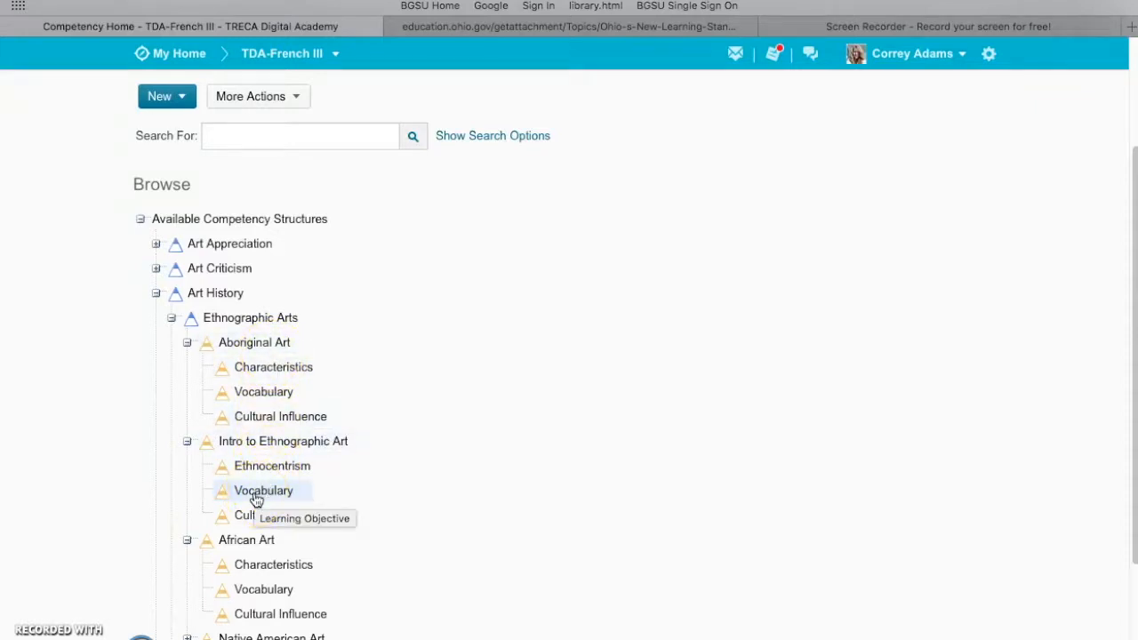
{"action": "left_click", "coordinate": [258, 451]}
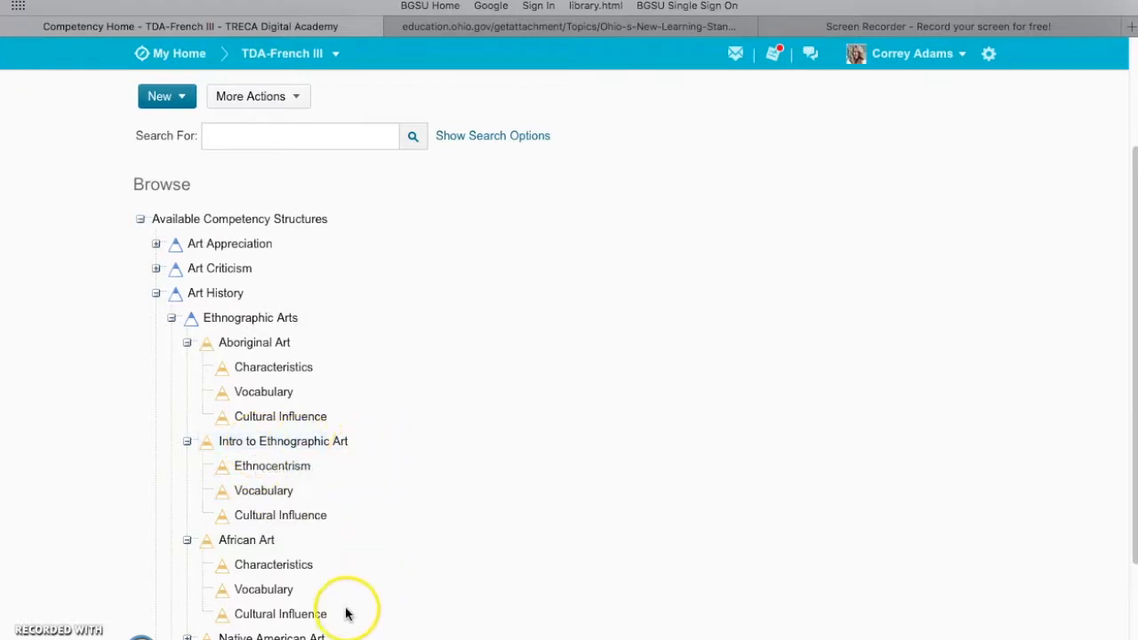
Step: Expand Native American Art and Easter Island/Moai under Ethnographic Arts and compare the objective names across the units
{"action": "scroll", "coordinate": [424, 529], "scroll_direction": "down", "scroll_amount": 1}
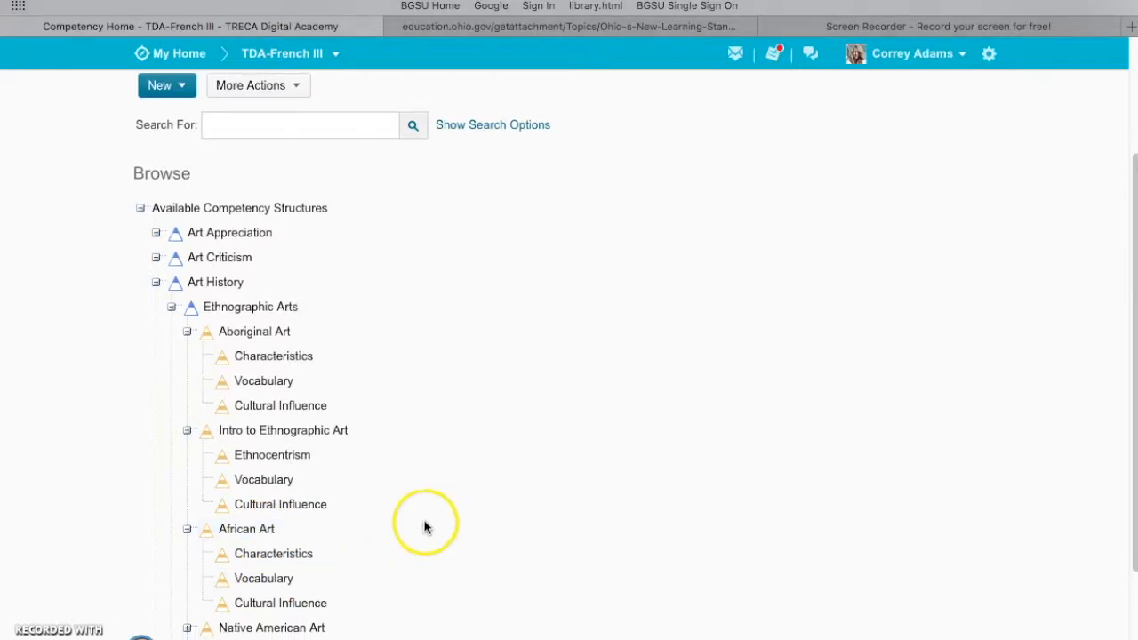
{"action": "scroll", "coordinate": [293, 623], "scroll_direction": "down", "scroll_amount": 1}
{"action": "left_click", "coordinate": [187, 578]}
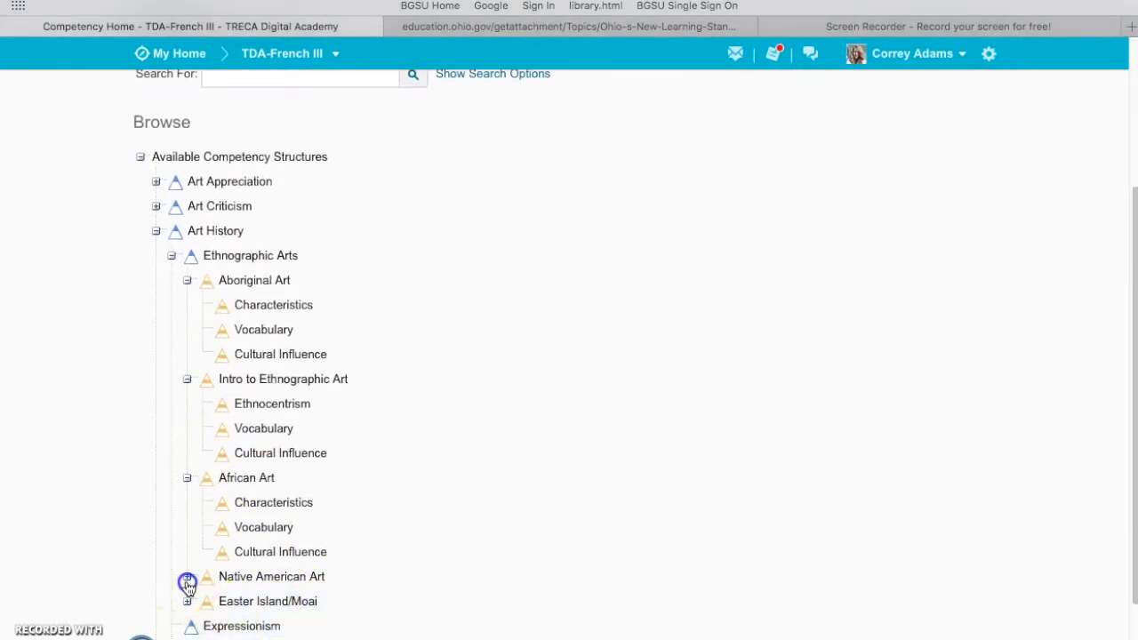
{"action": "scroll", "coordinate": [240, 591], "scroll_direction": "down", "scroll_amount": 4}
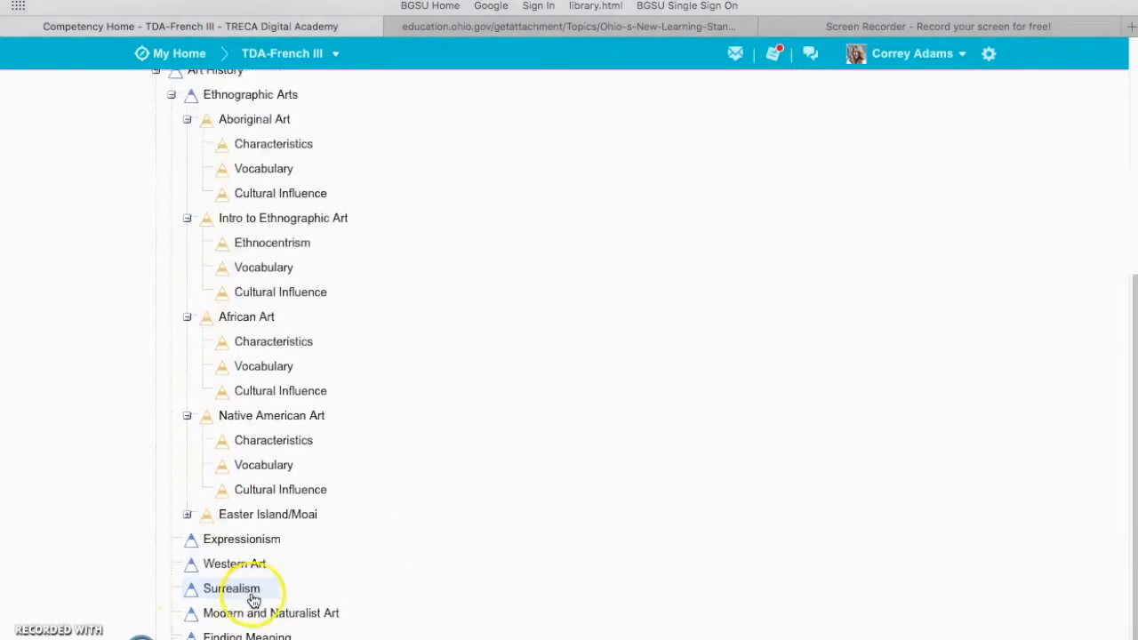
{"action": "left_click", "coordinate": [187, 516]}
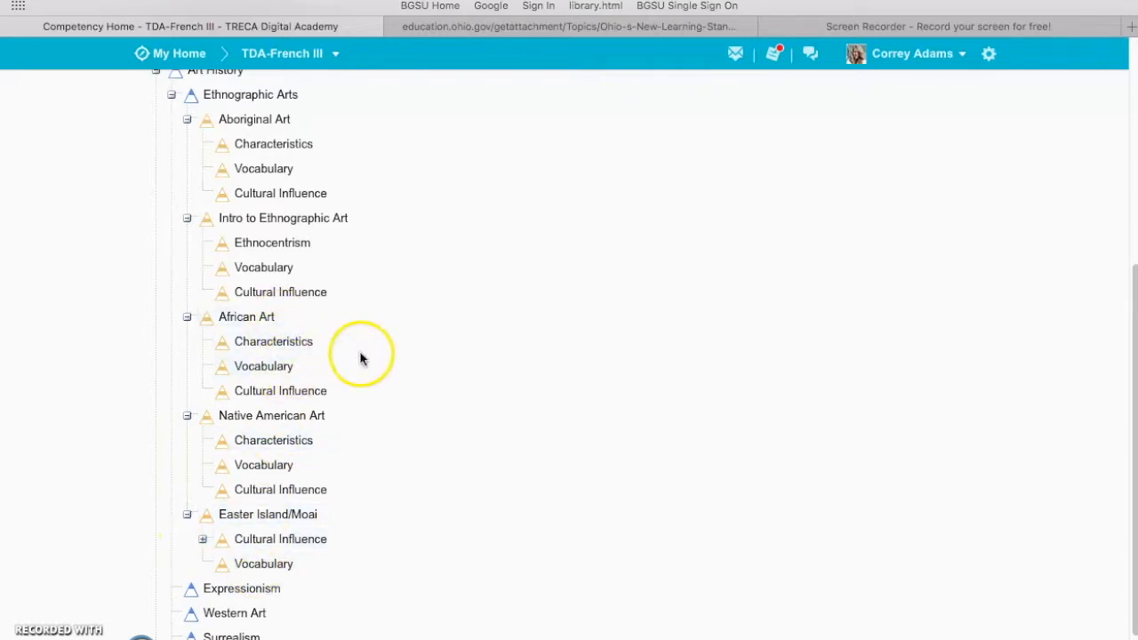
{"action": "scroll", "coordinate": [362, 364], "scroll_direction": "up", "scroll_amount": 1}
{"action": "scroll", "coordinate": [364, 386], "scroll_direction": "up", "scroll_amount": 2}
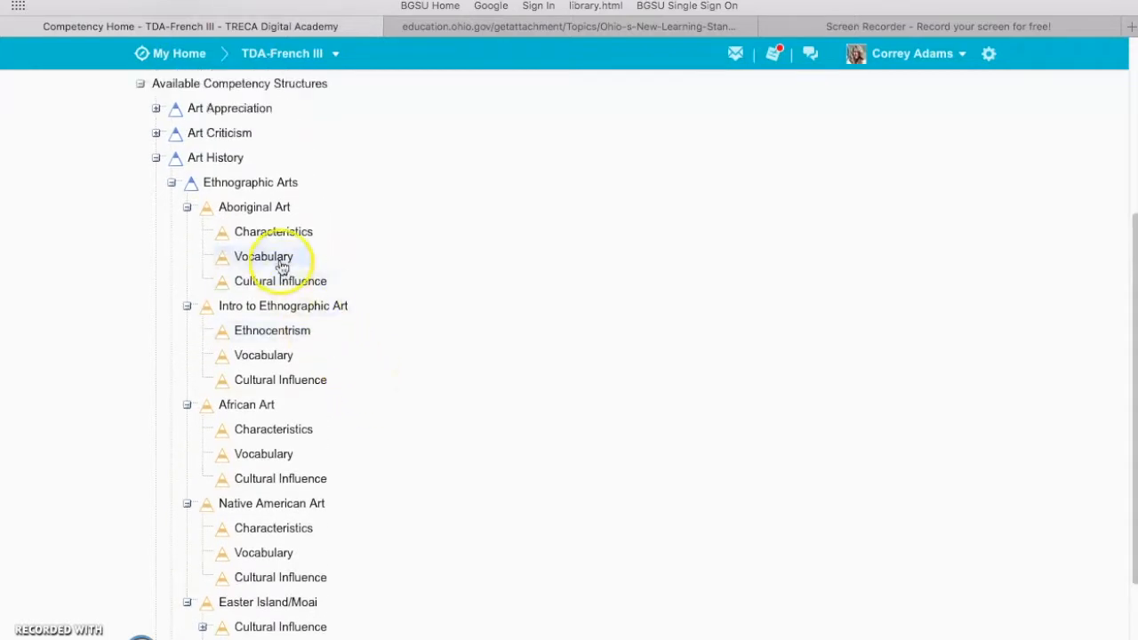
Step: Open the Ethnographic Arts: Final Quiz from Week 3 of the course content
{"action": "scroll", "coordinate": [467, 483], "scroll_direction": "up", "scroll_amount": 5}
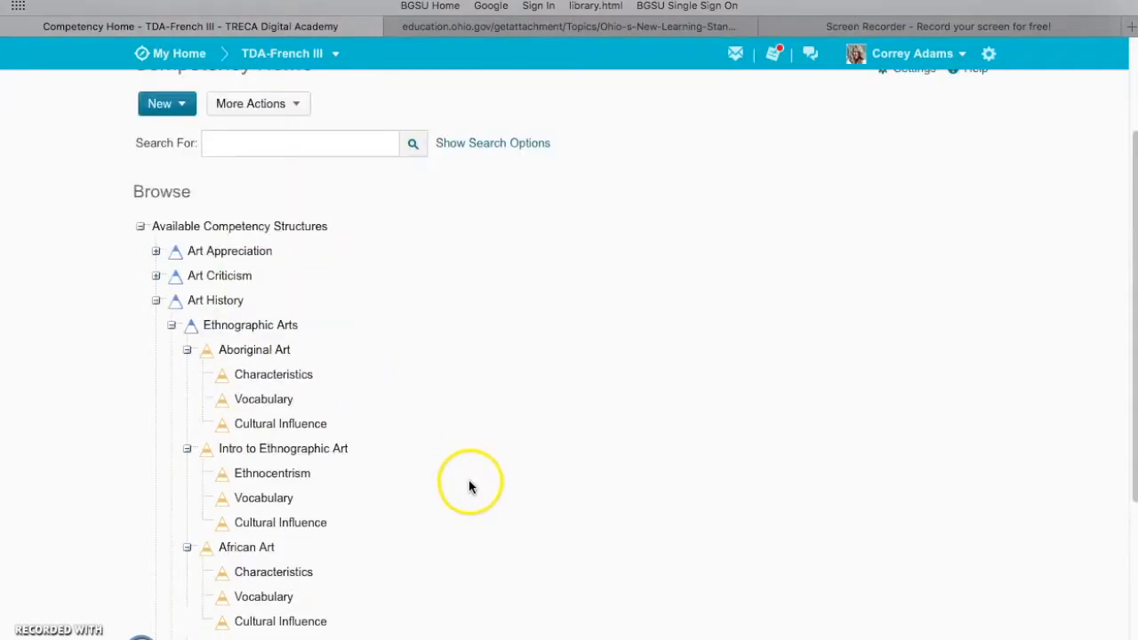
{"action": "scroll", "coordinate": [432, 452], "scroll_direction": "up", "scroll_amount": 4}
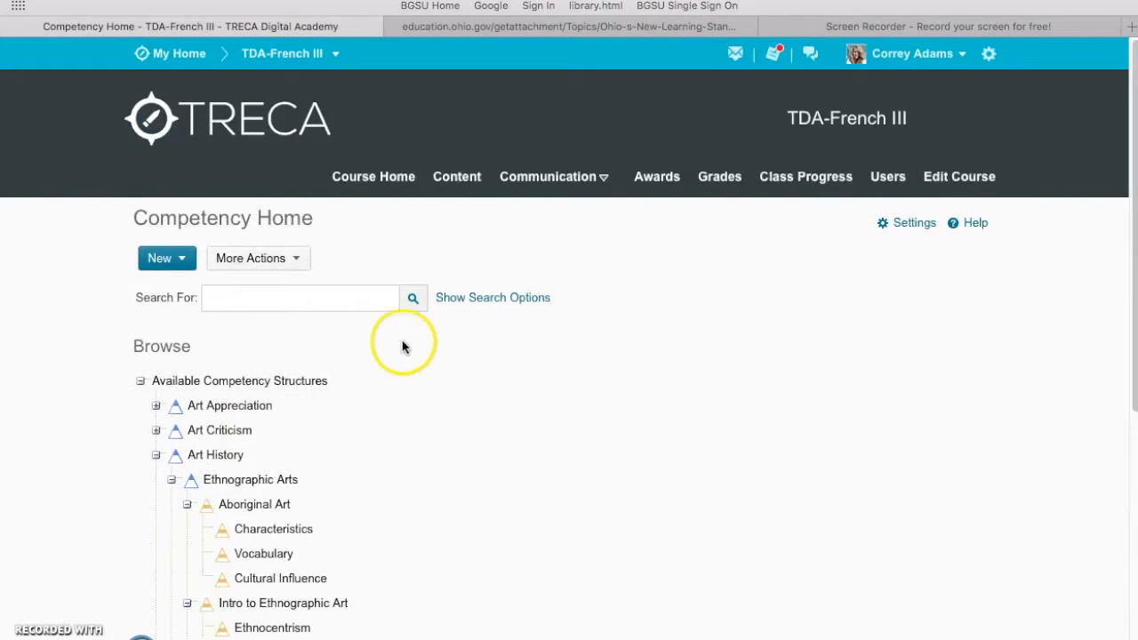
{"action": "left_click", "coordinate": [463, 183]}
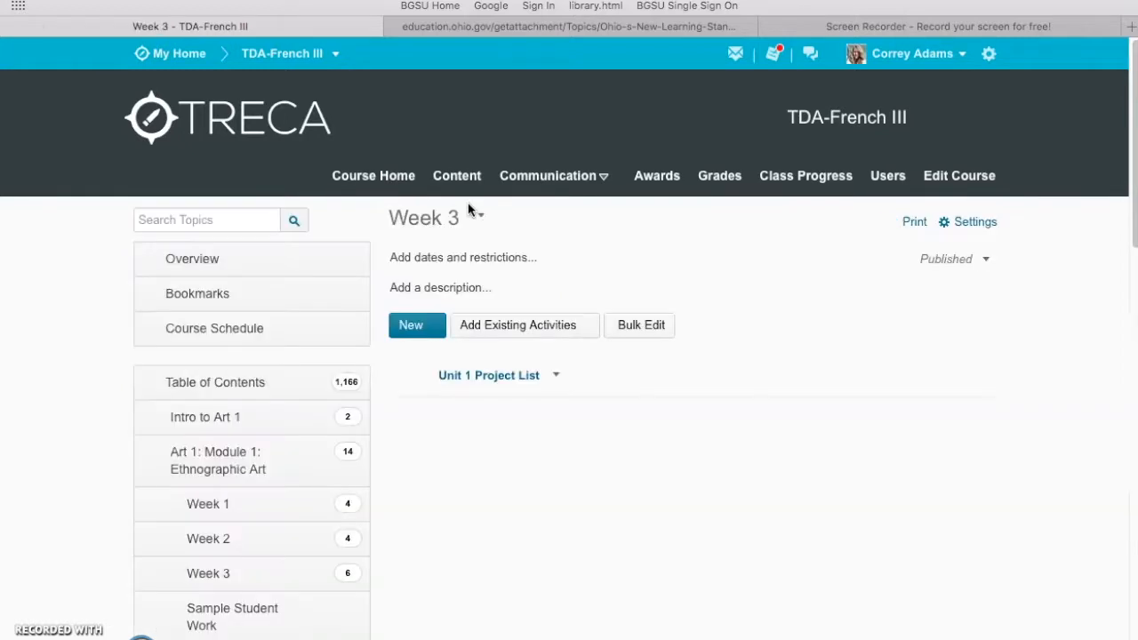
{"action": "scroll", "coordinate": [468, 202], "scroll_direction": "down", "scroll_amount": 5}
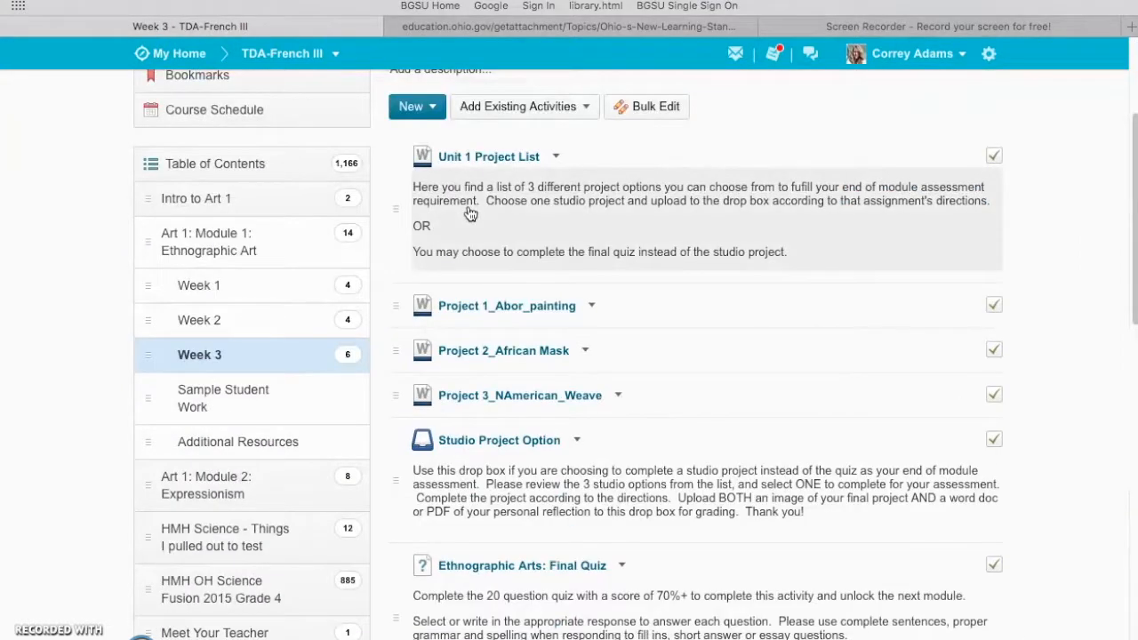
{"action": "scroll", "coordinate": [470, 214], "scroll_direction": "down", "scroll_amount": 3}
{"action": "left_click", "coordinate": [506, 353]}
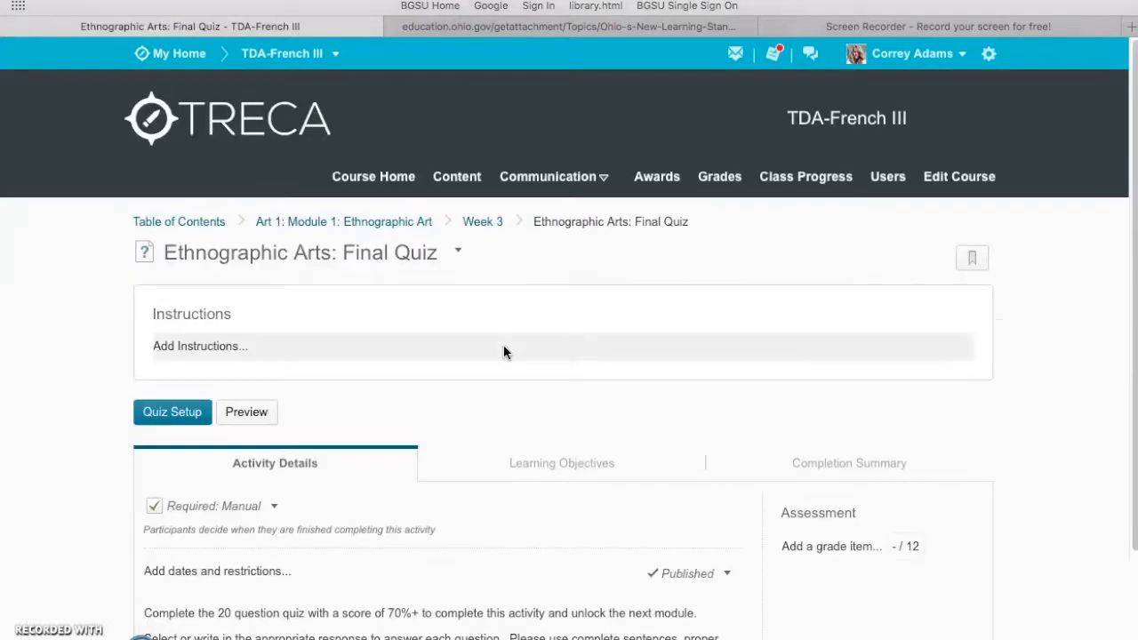
Step: Display the final quiz's learning objectives and review the whole list
{"action": "scroll", "coordinate": [503, 352], "scroll_direction": "down", "scroll_amount": 1}
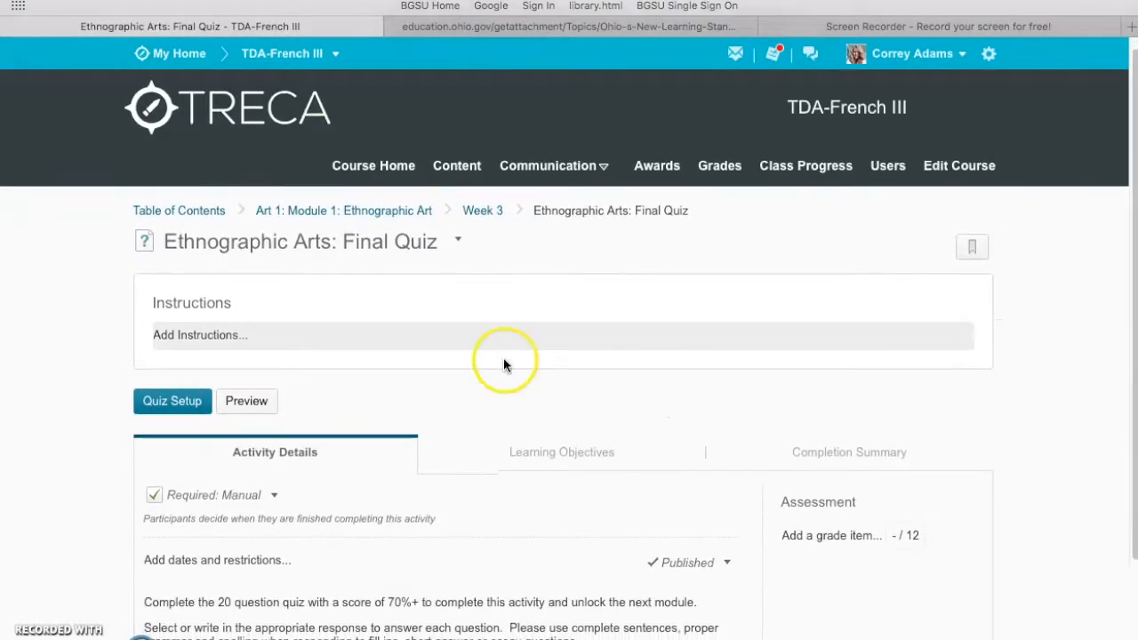
{"action": "left_click", "coordinate": [558, 440]}
{"action": "scroll", "coordinate": [417, 452], "scroll_direction": "down", "scroll_amount": 5}
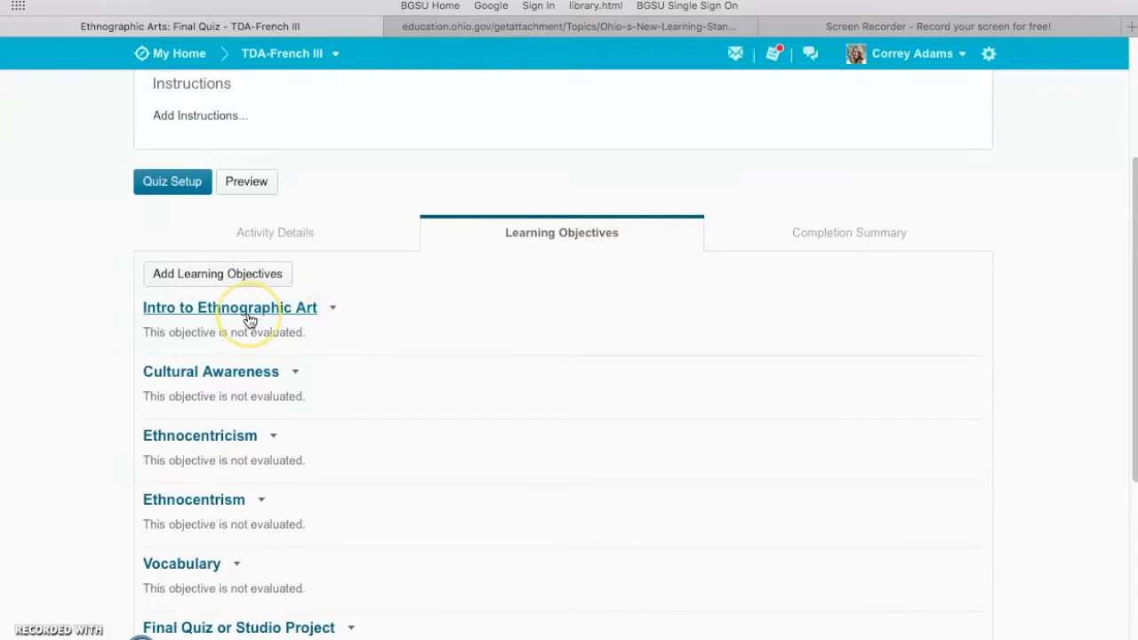
{"action": "scroll", "coordinate": [236, 342], "scroll_direction": "down", "scroll_amount": 3}
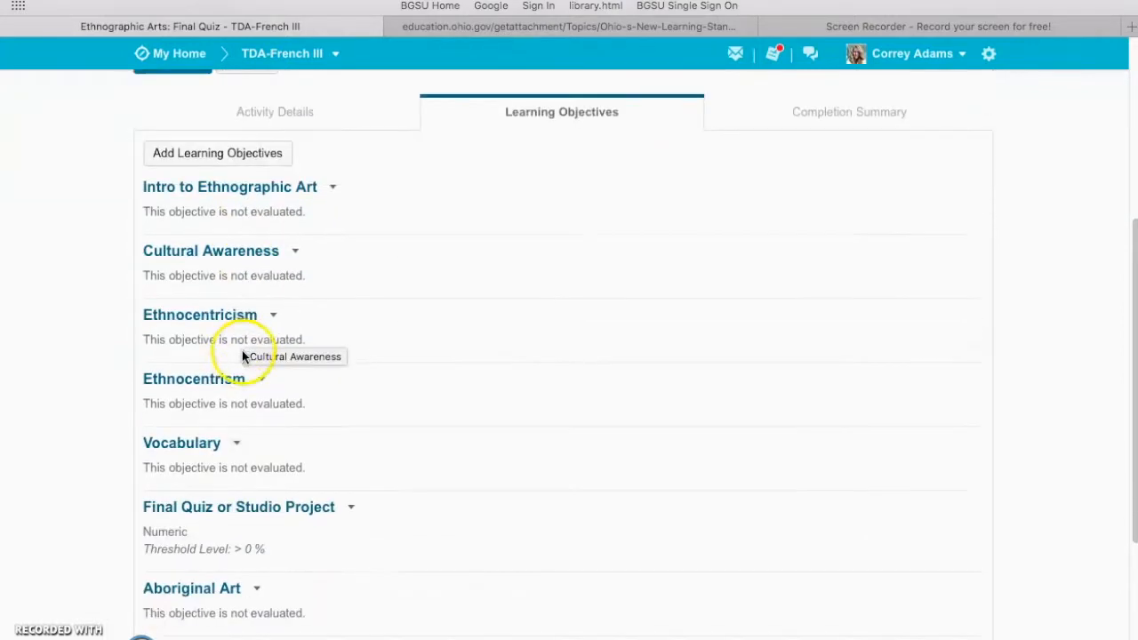
{"action": "scroll", "coordinate": [195, 453], "scroll_direction": "down", "scroll_amount": 6}
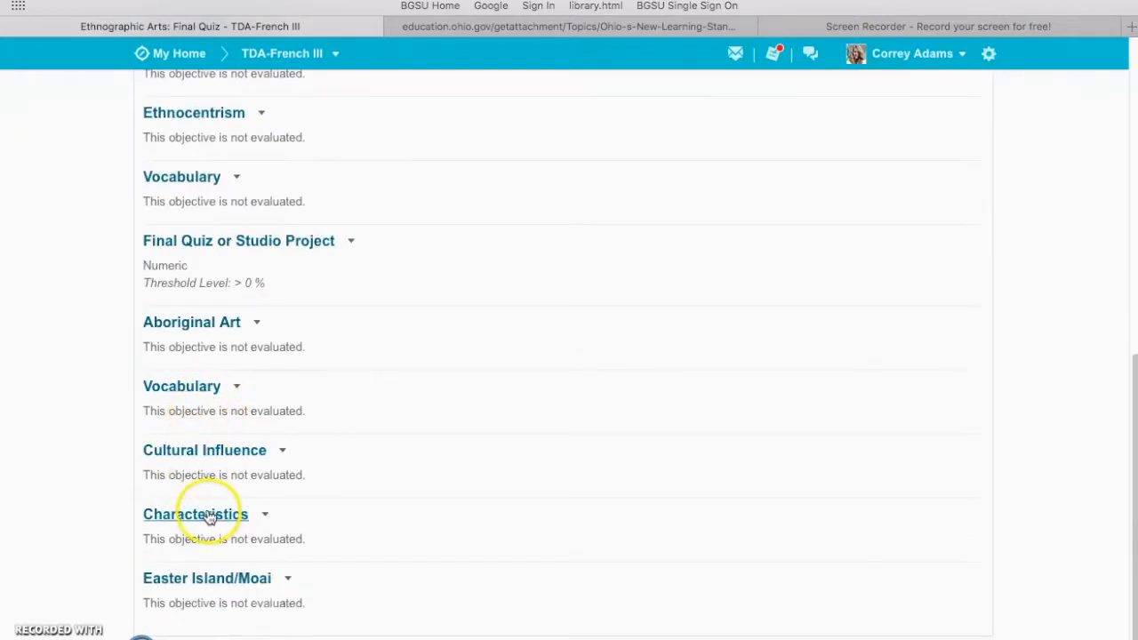
Step: Open the objectives in the final quiz's setup and inspect the details of the Vocabulary objective listed after Ethnocentrism
{"action": "left_click", "coordinate": [188, 184]}
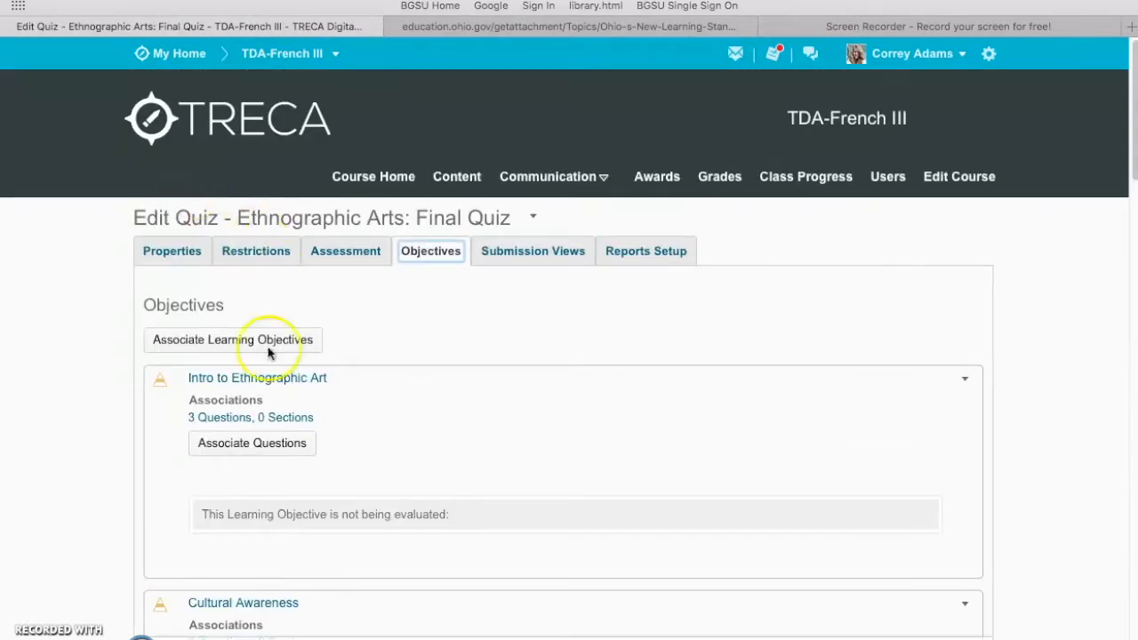
{"action": "scroll", "coordinate": [217, 389], "scroll_direction": "down", "scroll_amount": 5}
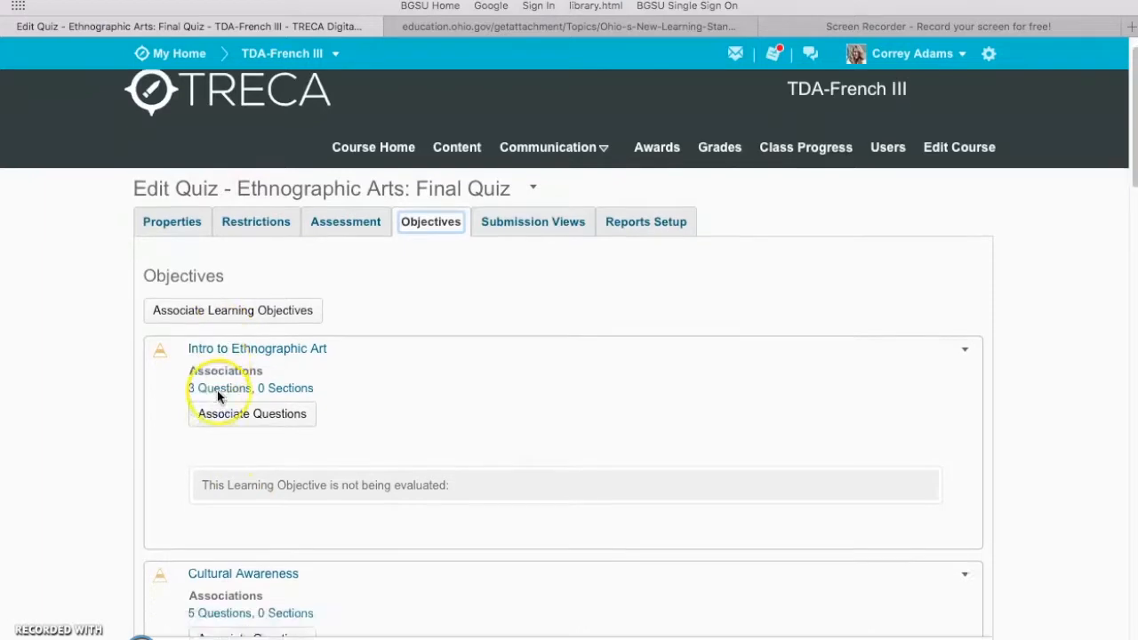
{"action": "scroll", "coordinate": [216, 389], "scroll_direction": "down", "scroll_amount": 5}
{"action": "scroll", "coordinate": [216, 390], "scroll_direction": "down", "scroll_amount": 5}
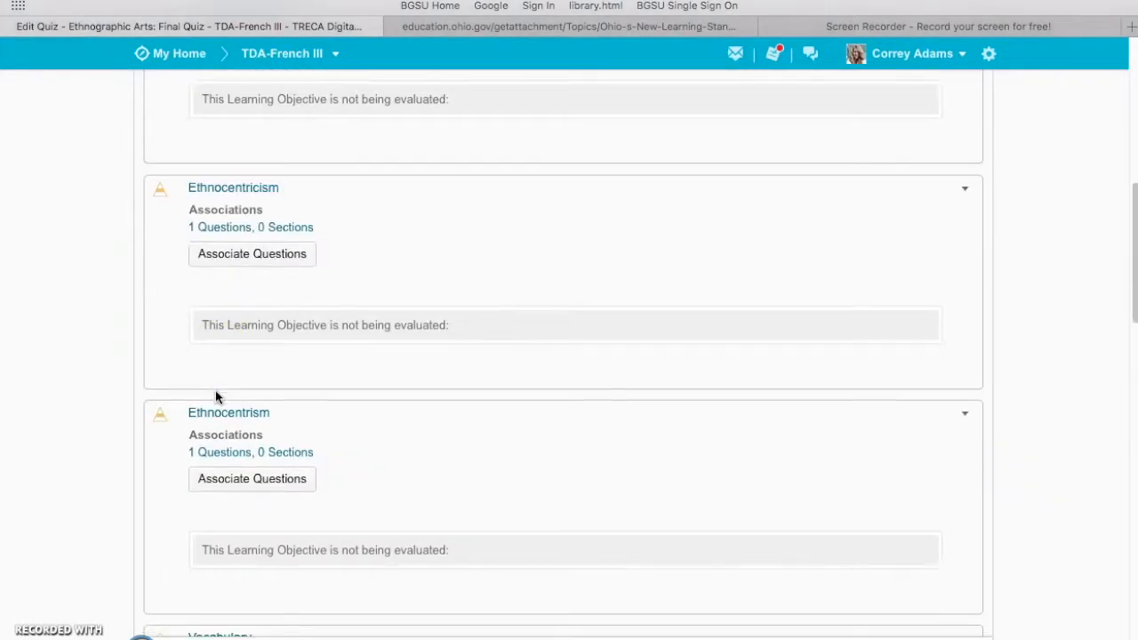
{"action": "left_click", "coordinate": [218, 414]}
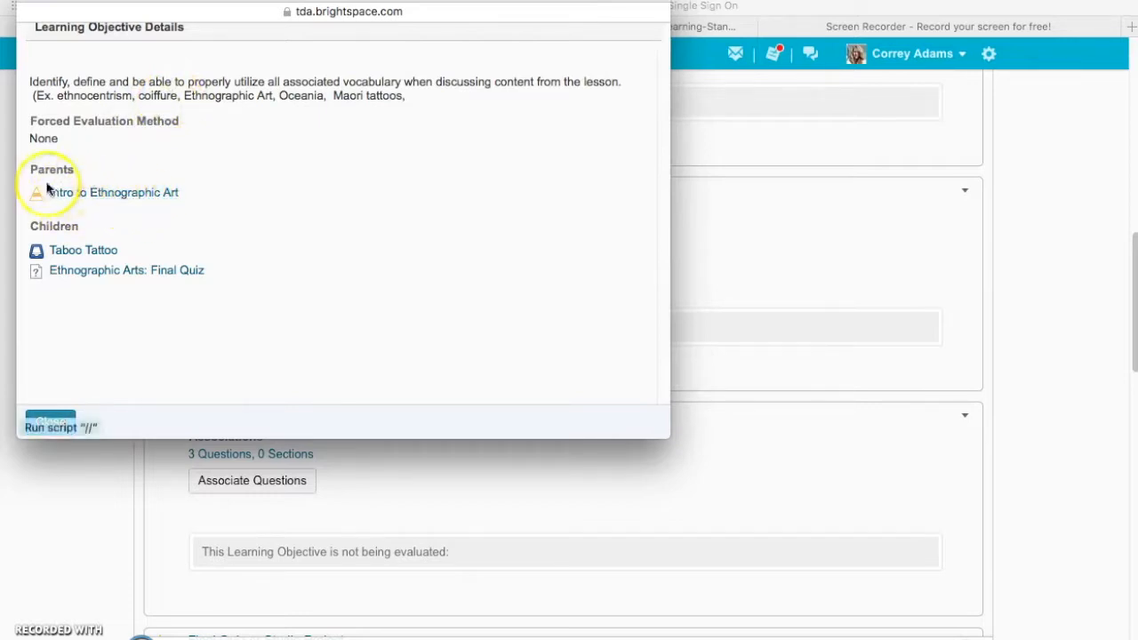
{"action": "left_click", "coordinate": [26, 1]}
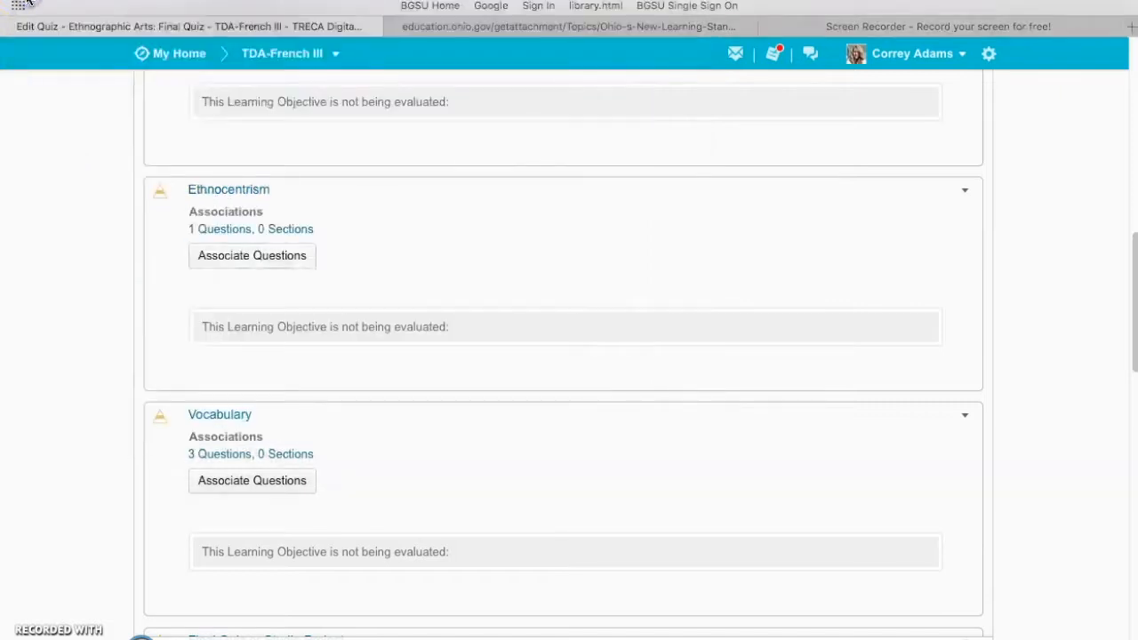
Step: Leave the quiz setup and open the Competencies tool in the course administration
{"action": "scroll", "coordinate": [478, 118], "scroll_direction": "up", "scroll_amount": 1}
{"action": "scroll", "coordinate": [478, 126], "scroll_direction": "up", "scroll_amount": 8}
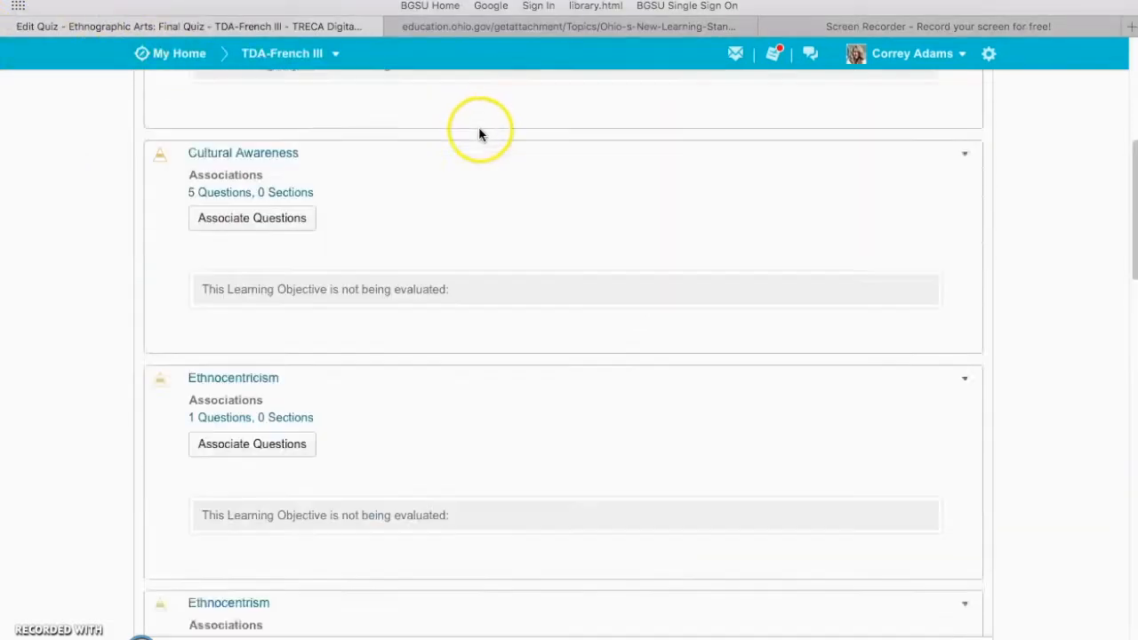
{"action": "left_click", "coordinate": [960, 138]}
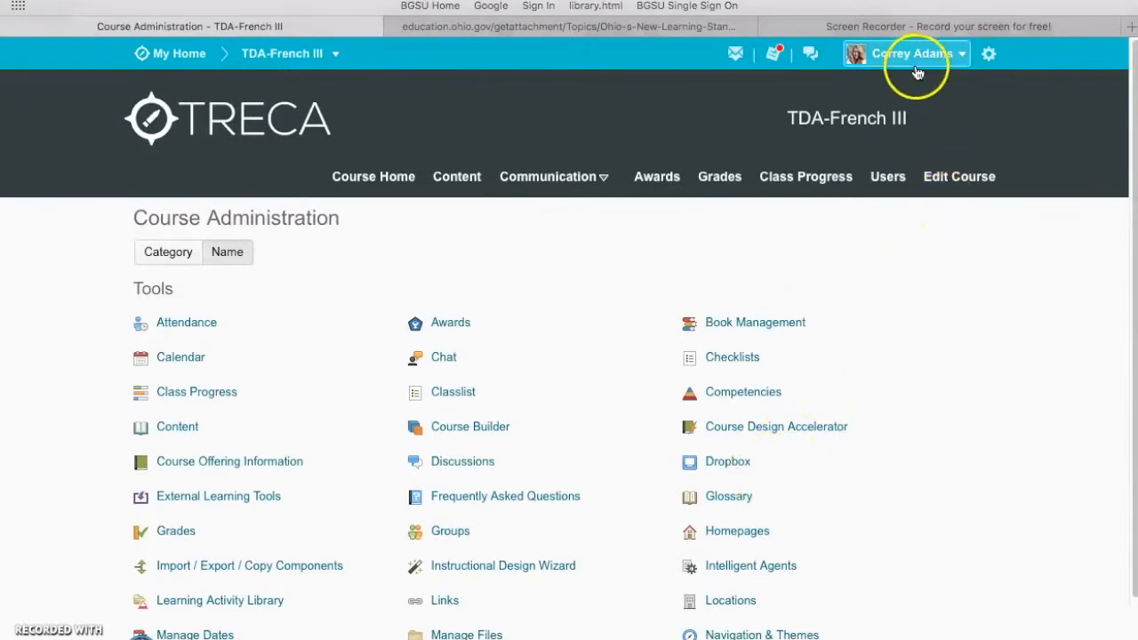
{"action": "left_click", "coordinate": [731, 396]}
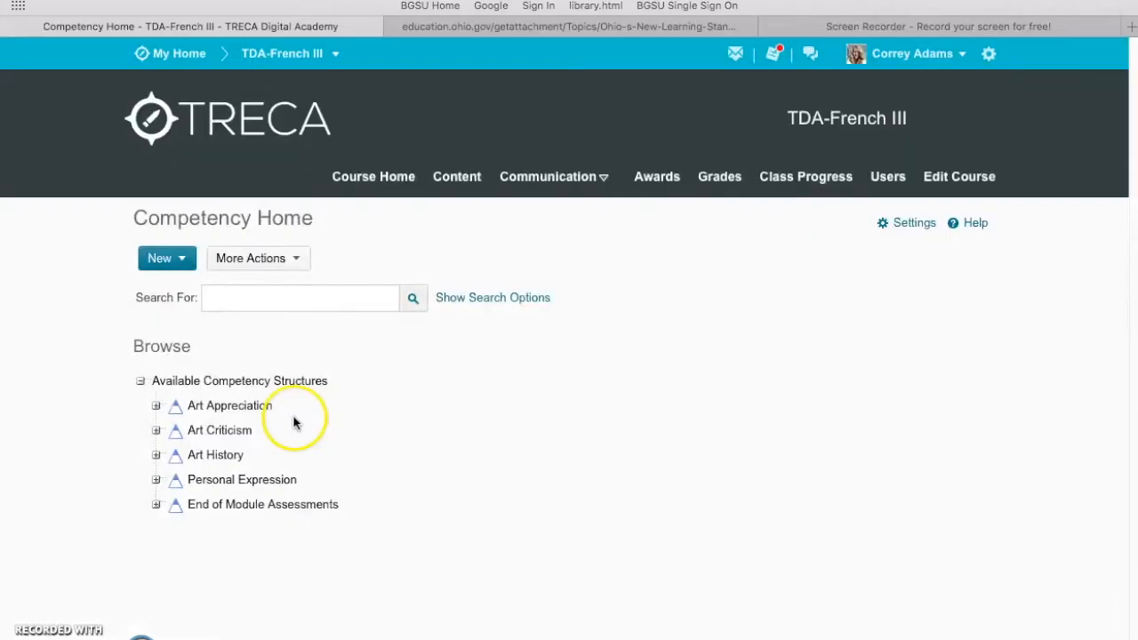
Step: Rename the Characteristics objective under Art History > Ethnographic Arts > Aboriginal Art as "Aboriginal Characteristics" and save it
{"action": "left_click", "coordinate": [157, 456]}
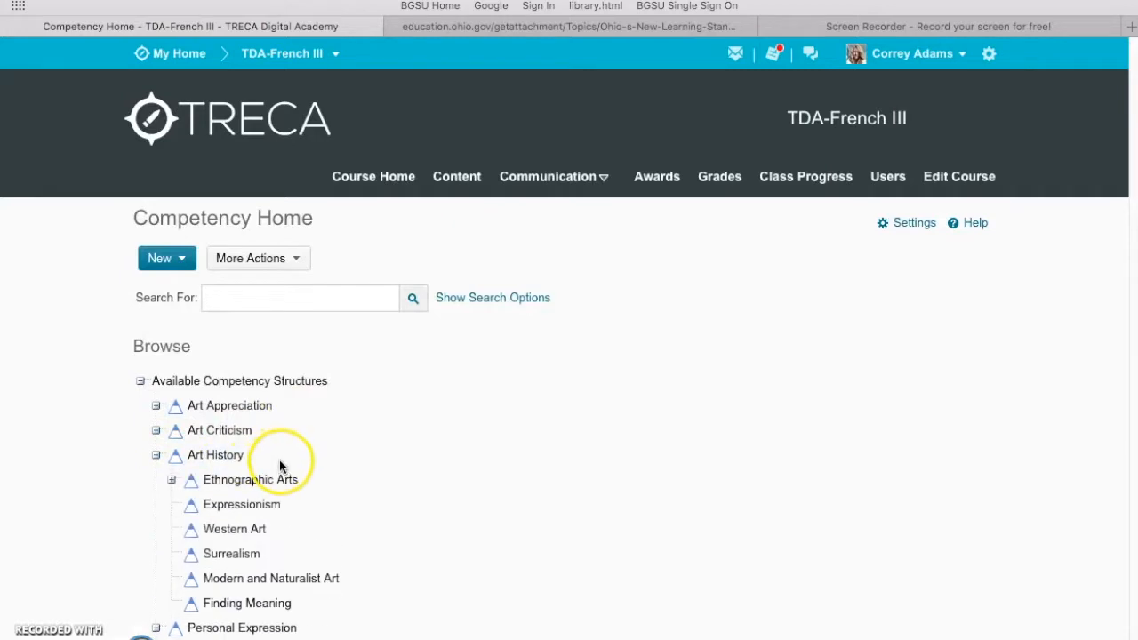
{"action": "left_click", "coordinate": [172, 480]}
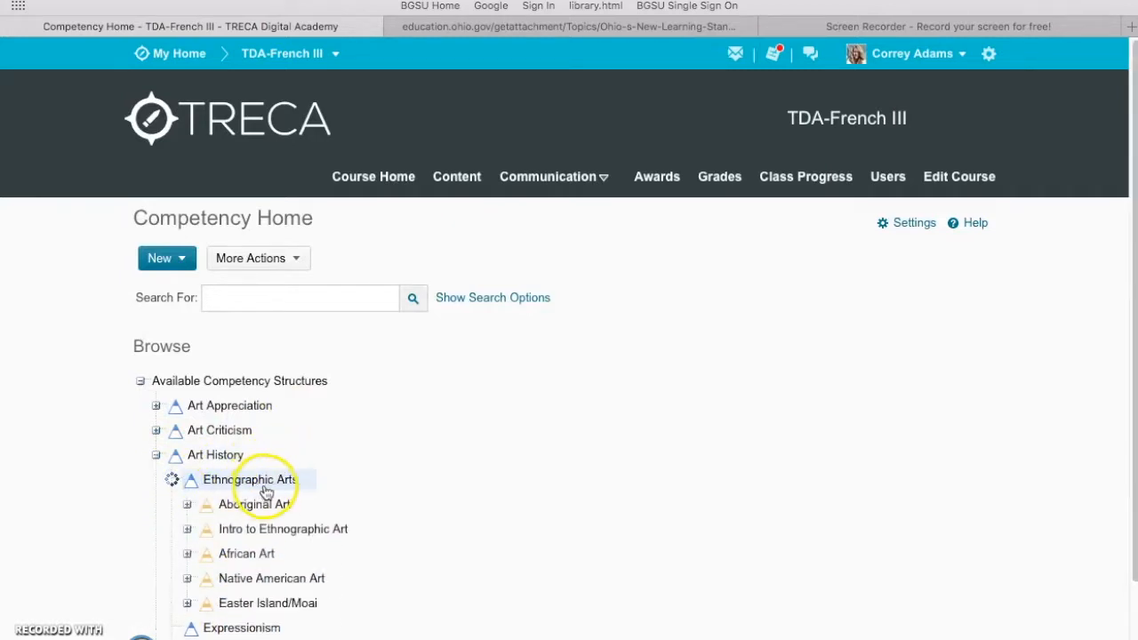
{"action": "scroll", "coordinate": [267, 489], "scroll_direction": "down", "scroll_amount": 2}
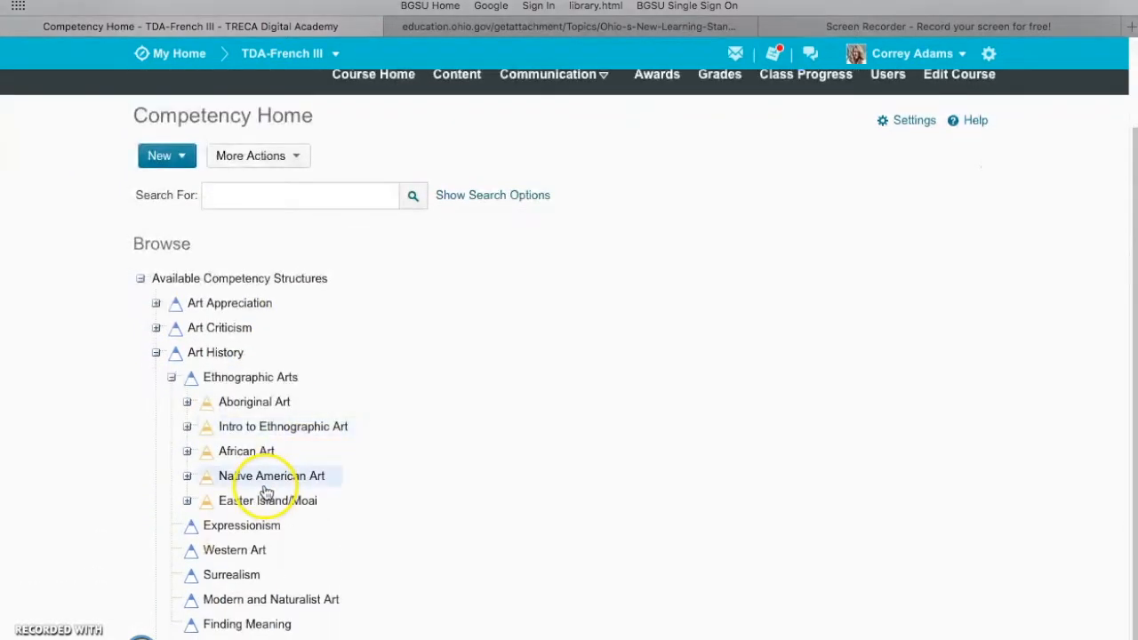
{"action": "left_click", "coordinate": [187, 403]}
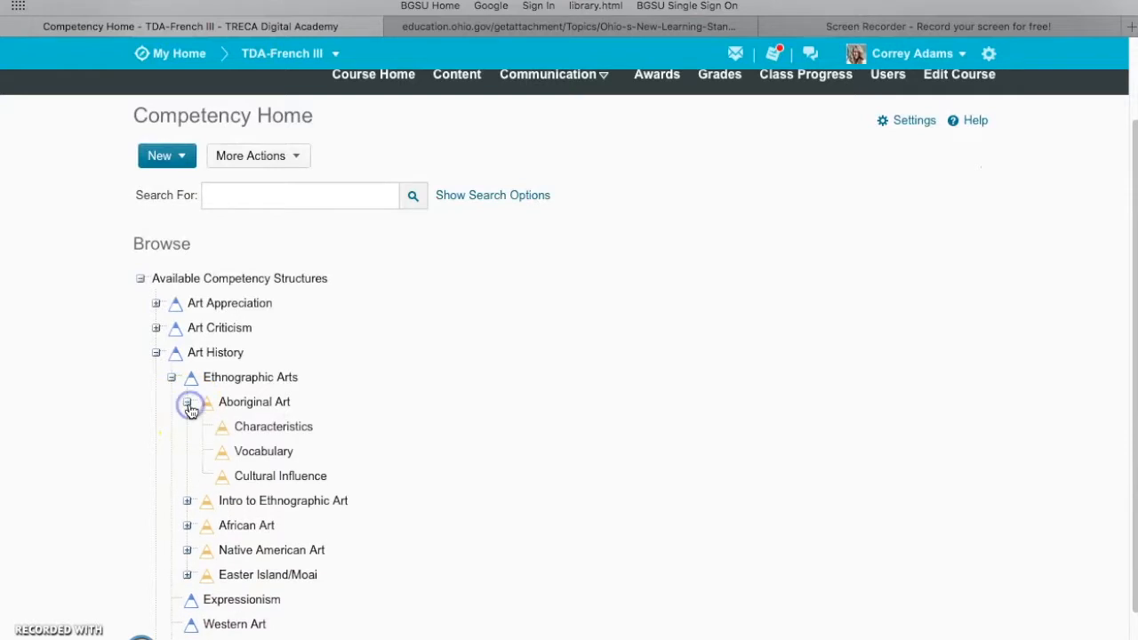
{"action": "left_click", "coordinate": [254, 428]}
{"action": "left_click", "coordinate": [141, 380]}
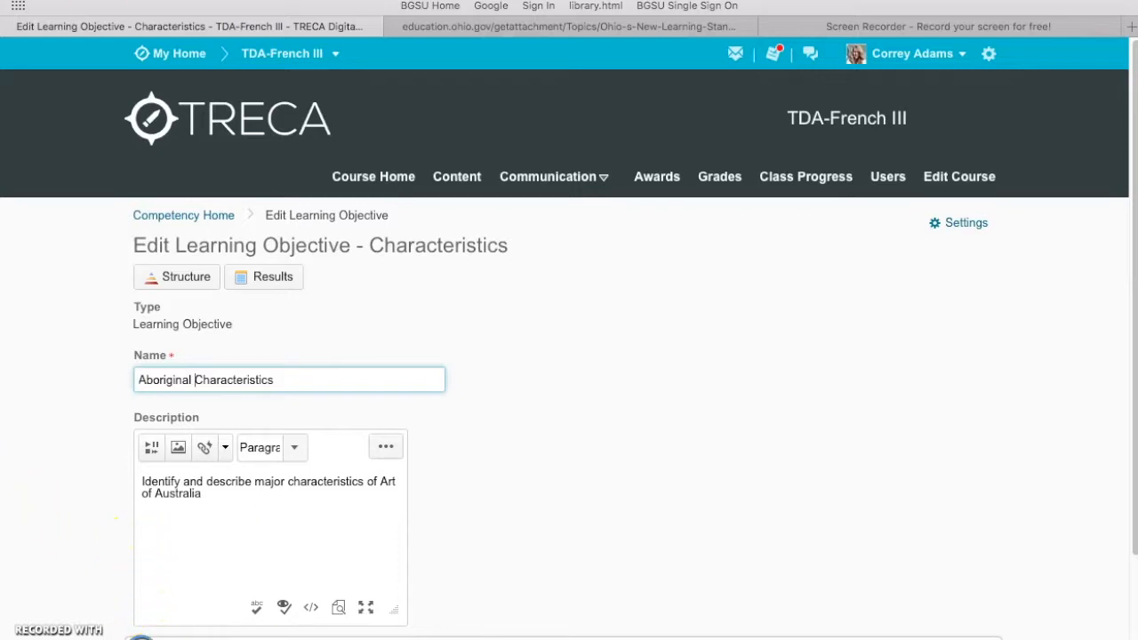
{"action": "left_click", "coordinate": [174, 638]}
Step: Rename the Vocabulary objective under Art History > Ethnographic Arts > Aboriginal Art as "Aborignal Vocabulary" and save it
{"action": "left_click", "coordinate": [156, 455]}
{"action": "left_click", "coordinate": [171, 480]}
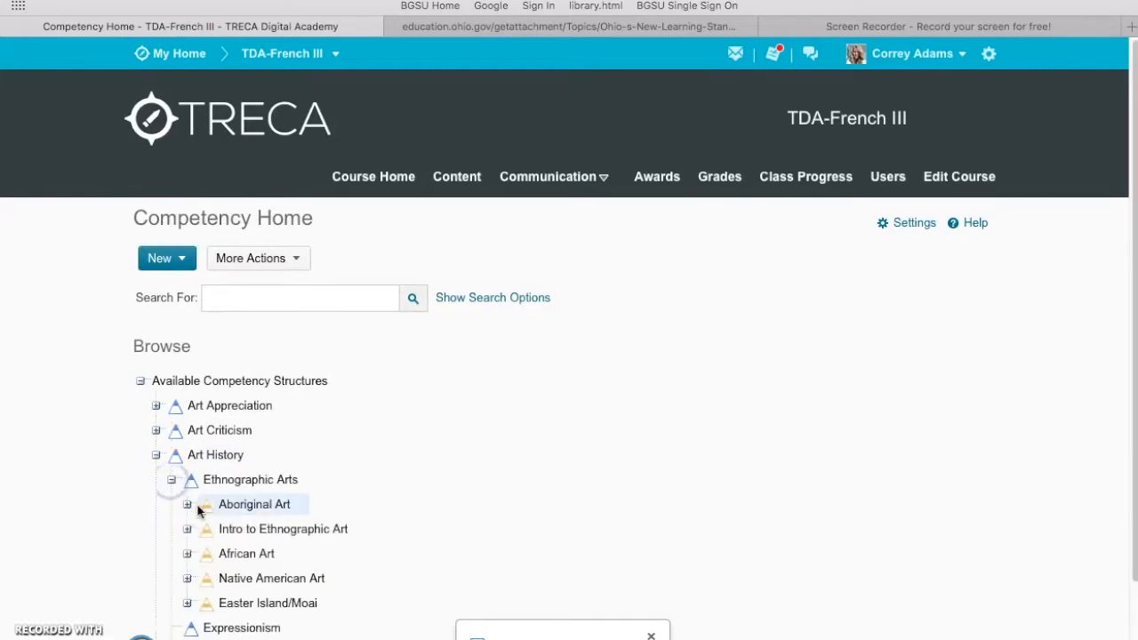
{"action": "left_click", "coordinate": [188, 504]}
{"action": "left_click", "coordinate": [241, 552]}
{"action": "left_click", "coordinate": [140, 380]}
{"action": "type", "text": "Aborignal Vocabulary"}
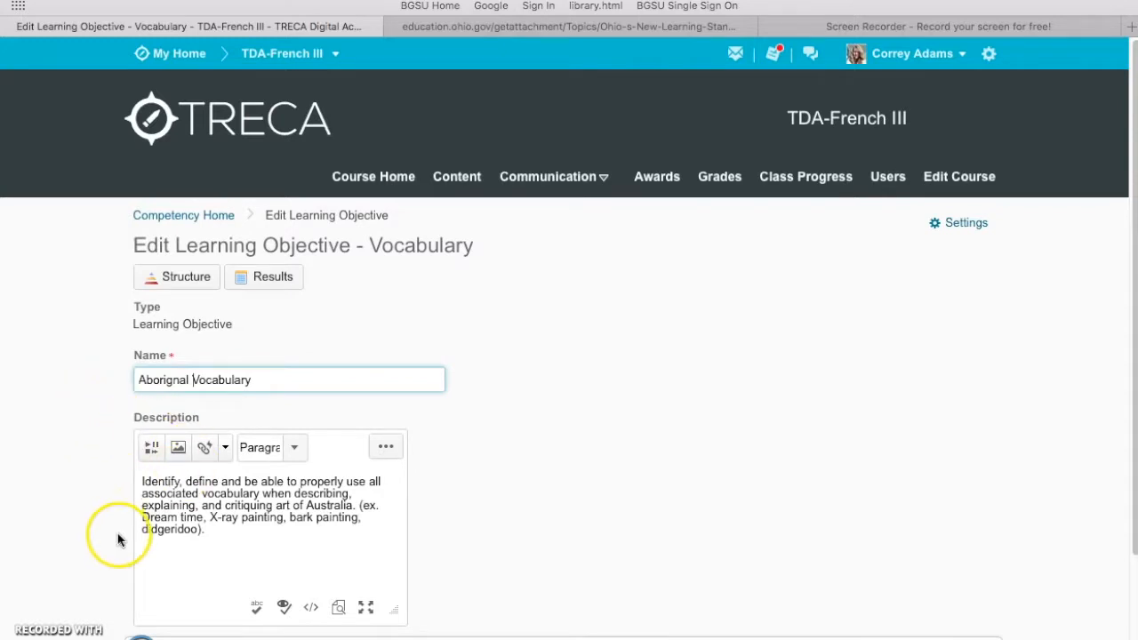
{"action": "left_click", "coordinate": [162, 639]}
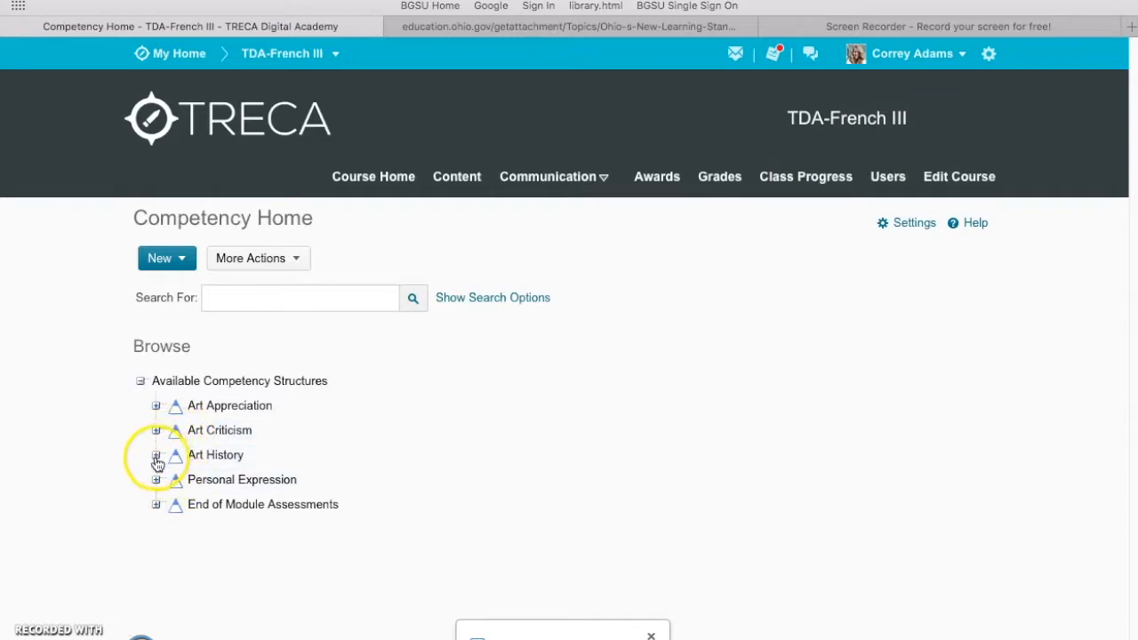
Step: Rename the Cultural Influence objective under Art History > Ethnographic Arts > Aboriginal Art as "Aboriginal Cultural Influence" and save it
{"action": "left_click", "coordinate": [157, 456]}
{"action": "left_click", "coordinate": [172, 481]}
{"action": "scroll", "coordinate": [279, 521], "scroll_direction": "down", "scroll_amount": 2}
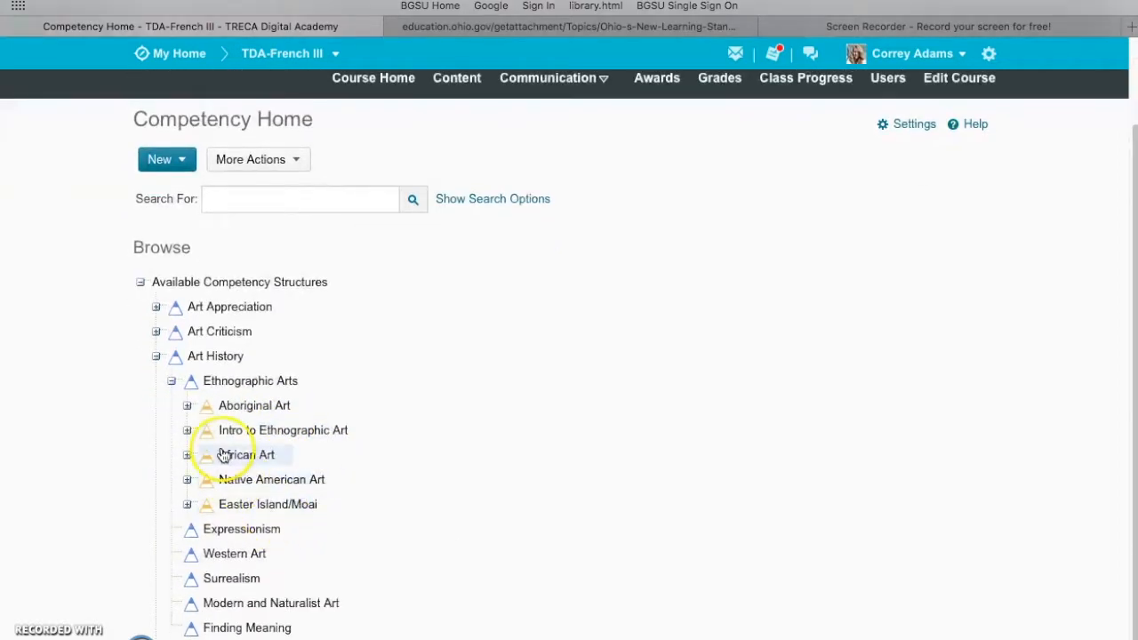
{"action": "left_click", "coordinate": [189, 409]}
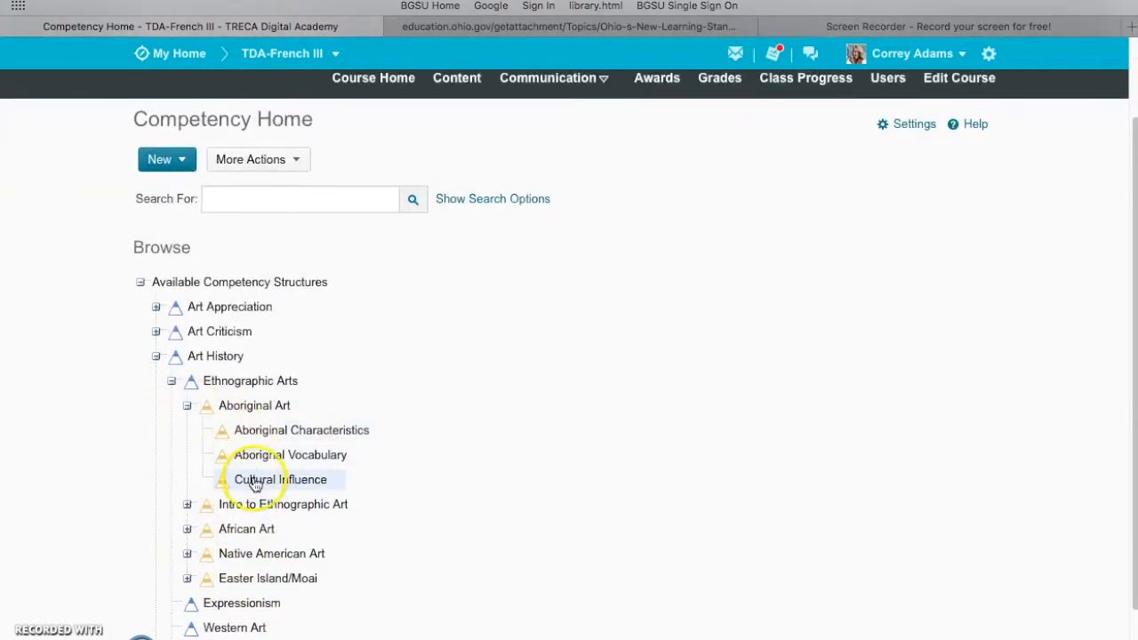
{"action": "left_click", "coordinate": [257, 484]}
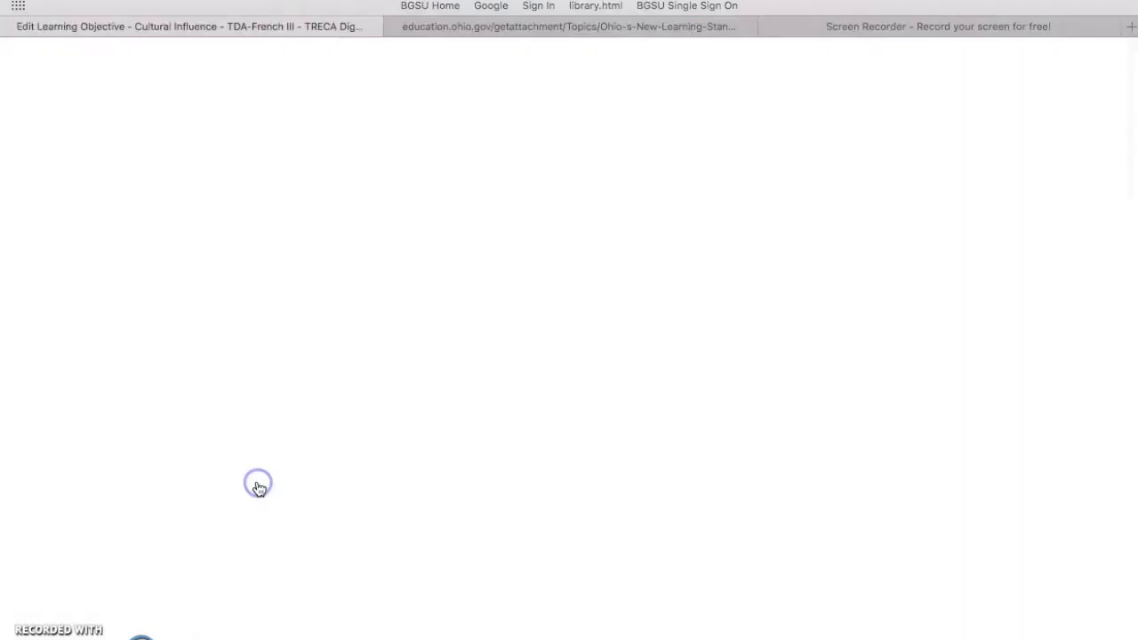
{"action": "left_click", "coordinate": [140, 379]}
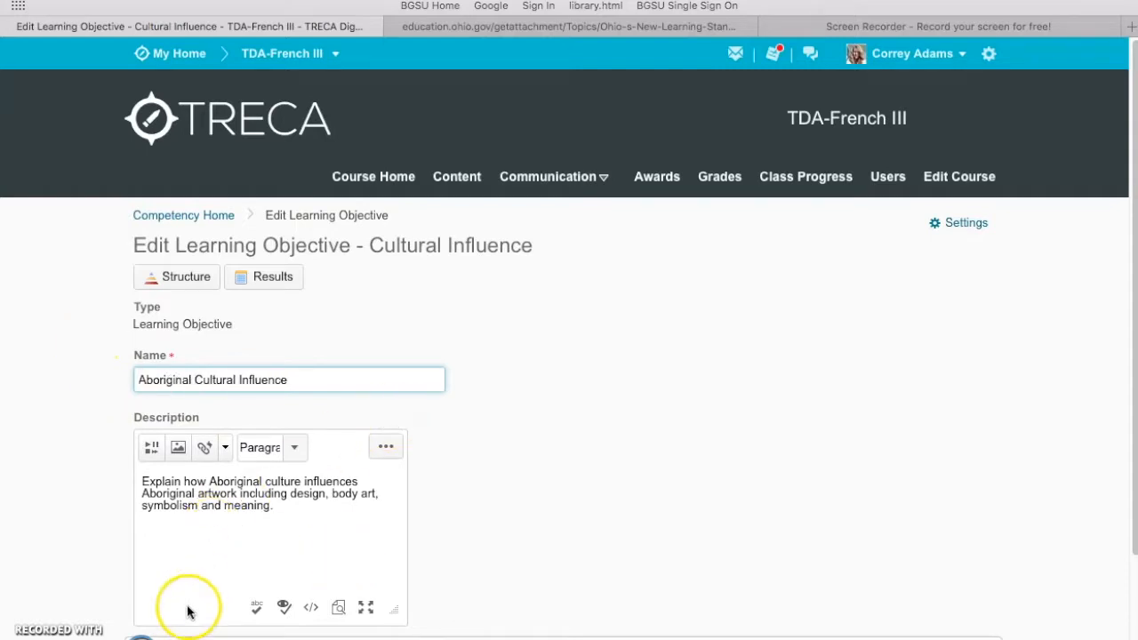
{"action": "left_click", "coordinate": [171, 639]}
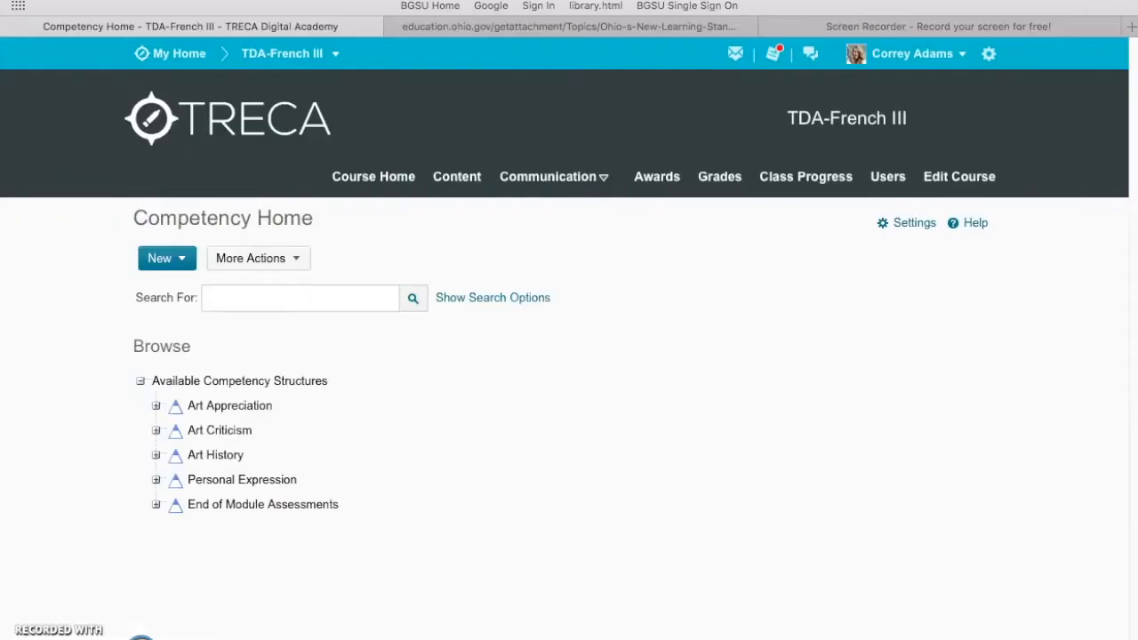
Step: Review the objectives listed under Aboriginal Art and Intro to Ethnographic Art, and collapse the Art History structure
{"action": "left_click", "coordinate": [156, 455]}
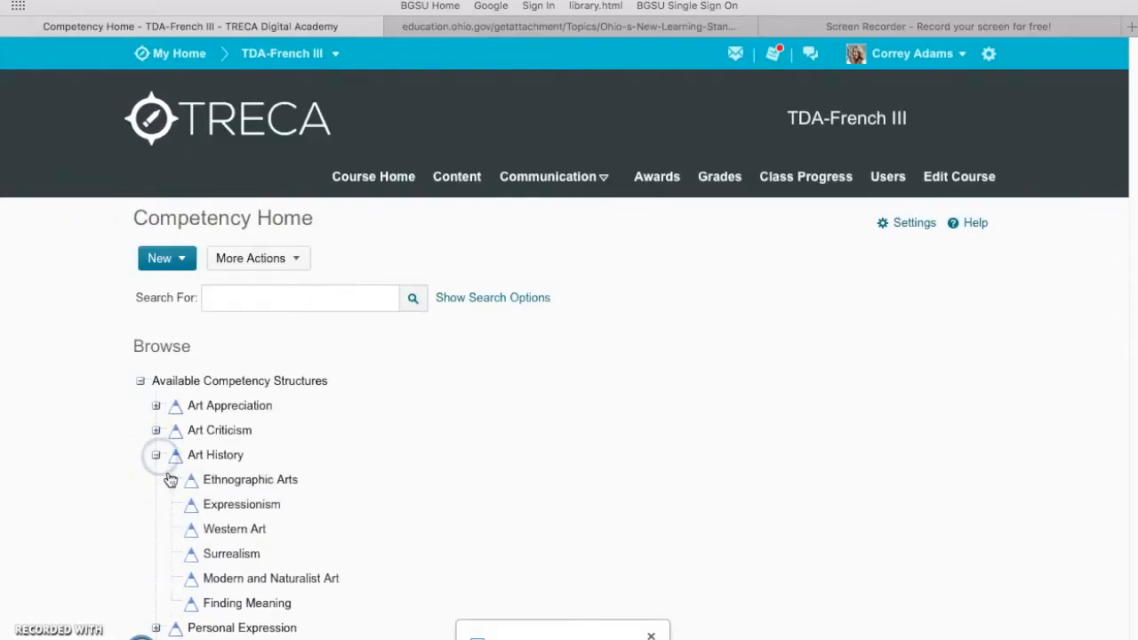
{"action": "left_click", "coordinate": [174, 481]}
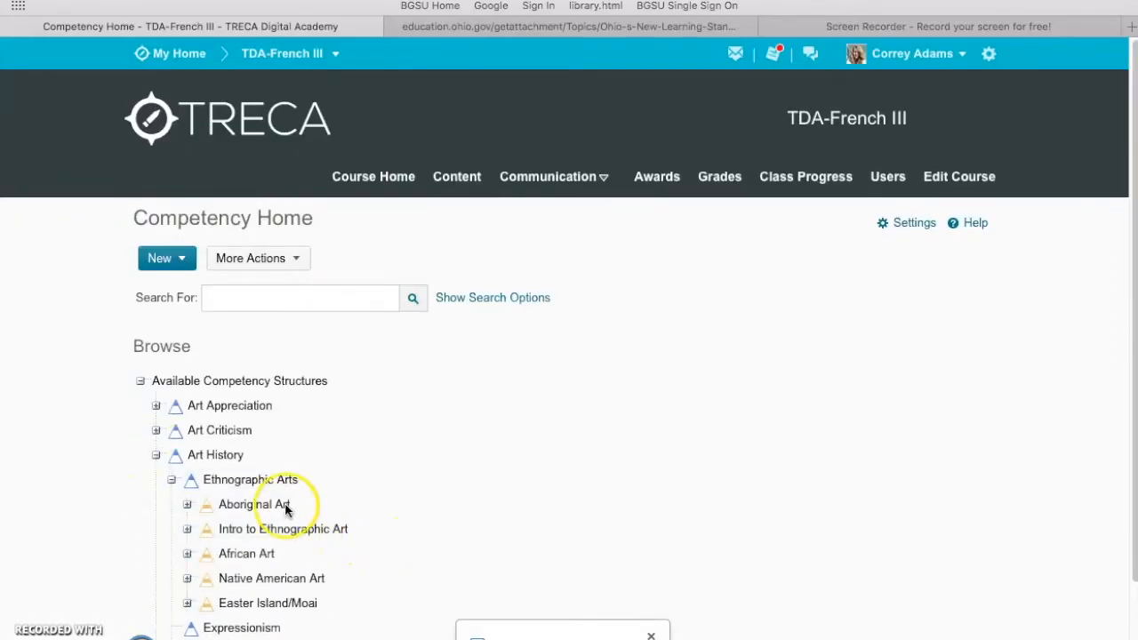
{"action": "left_click", "coordinate": [187, 505]}
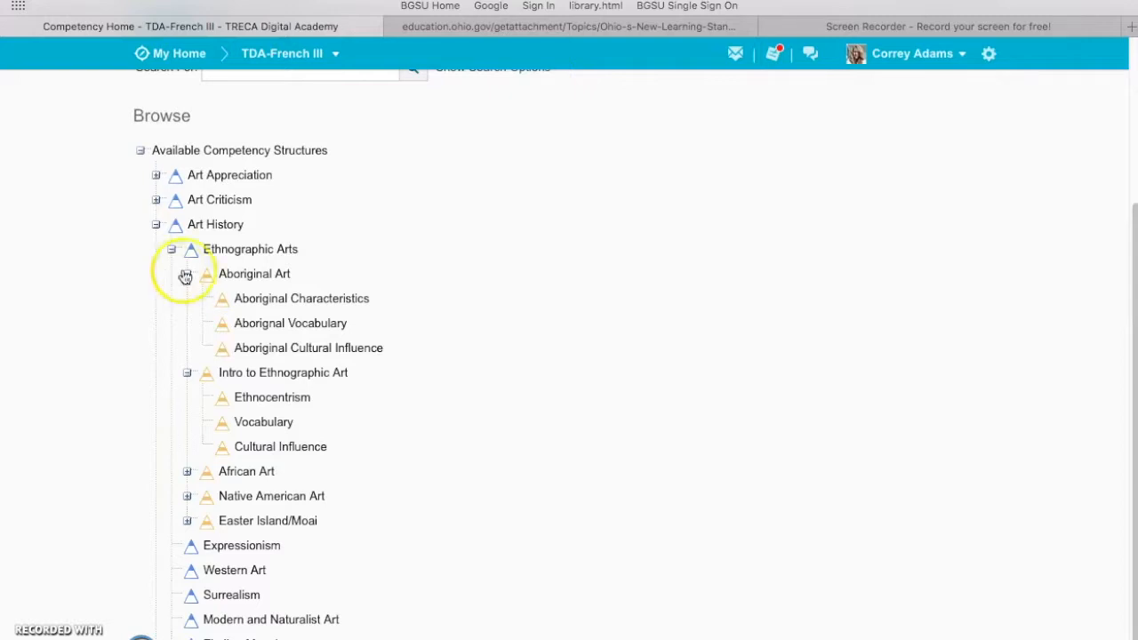
{"action": "left_click", "coordinate": [156, 225]}
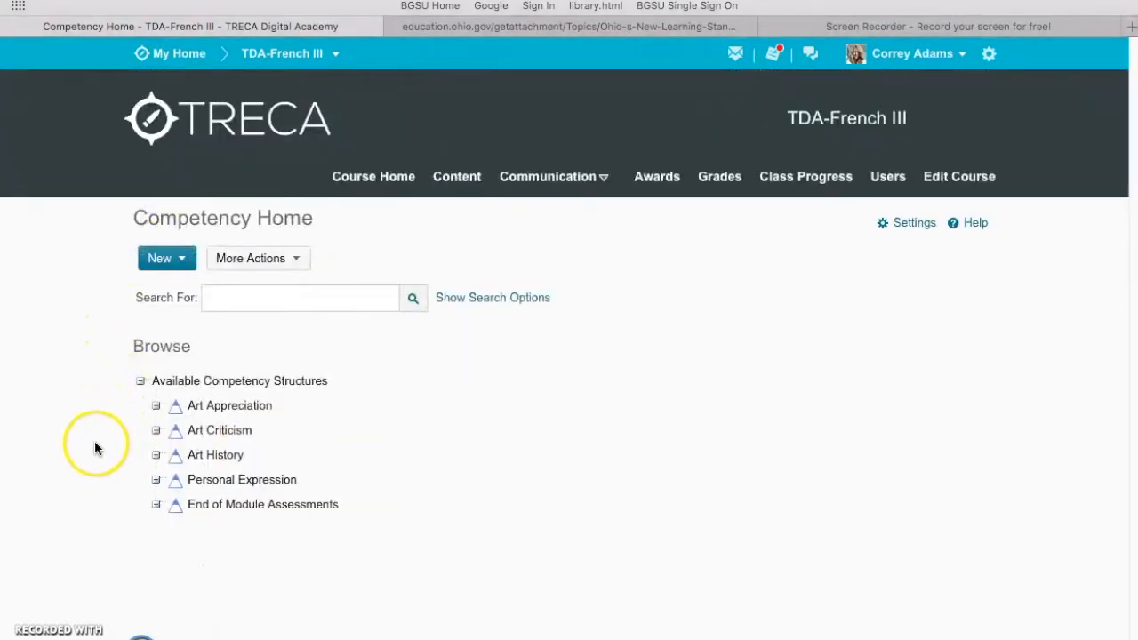
Step: Open the Intro to Ethnographic Art objective under Art History > Ethnographic Arts and start editing its structure
{"action": "left_click", "coordinate": [156, 456]}
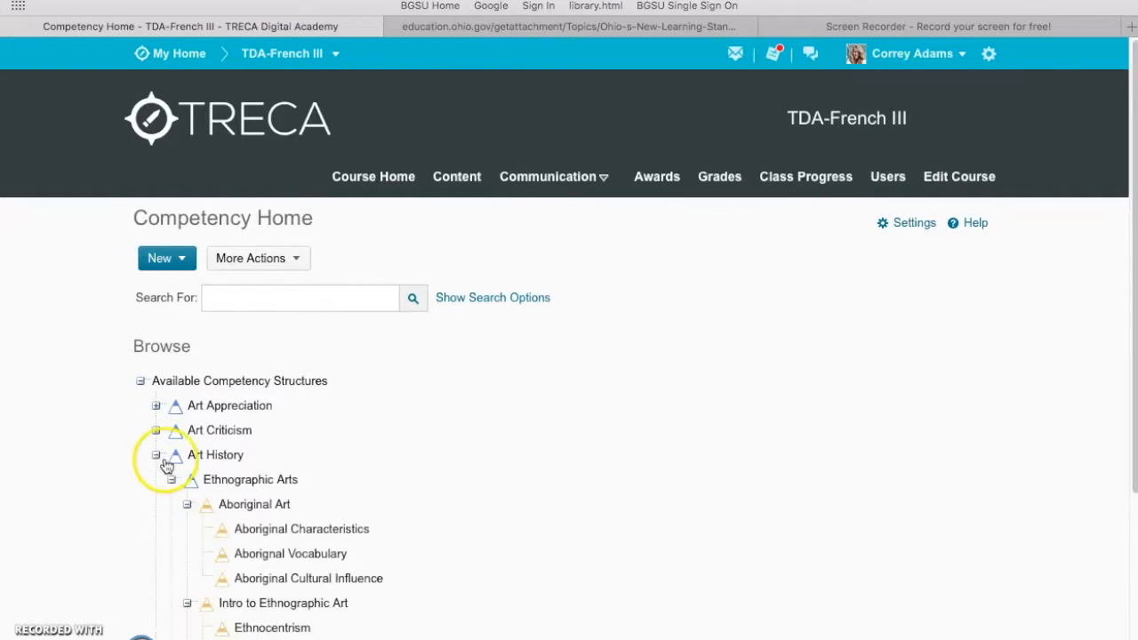
{"action": "scroll", "coordinate": [166, 470], "scroll_direction": "down", "scroll_amount": 4}
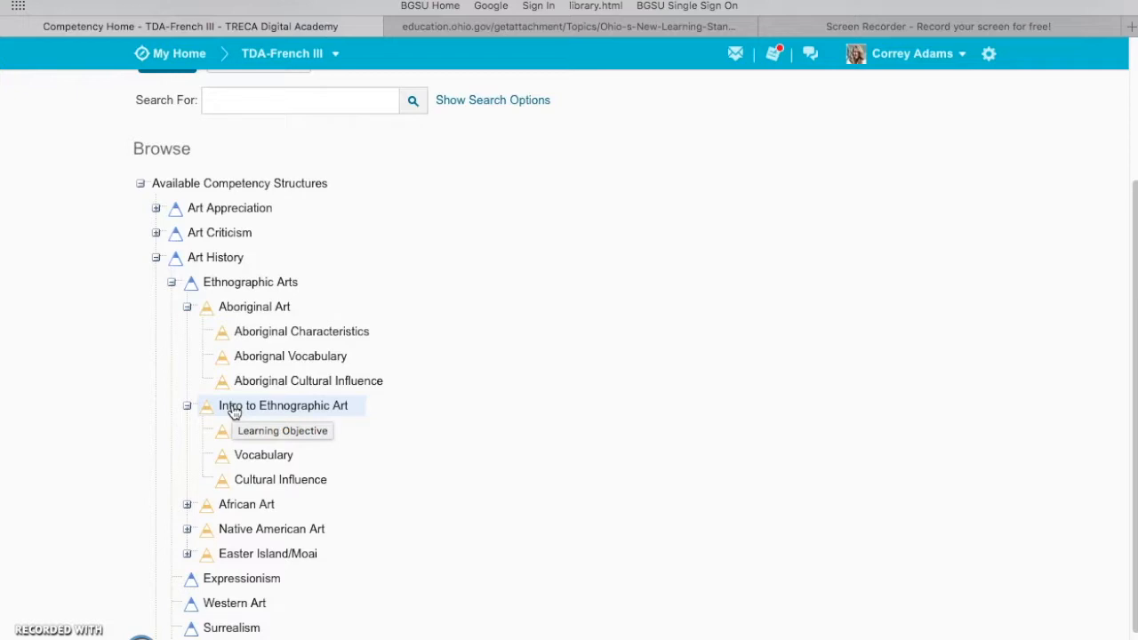
{"action": "left_click", "coordinate": [233, 409]}
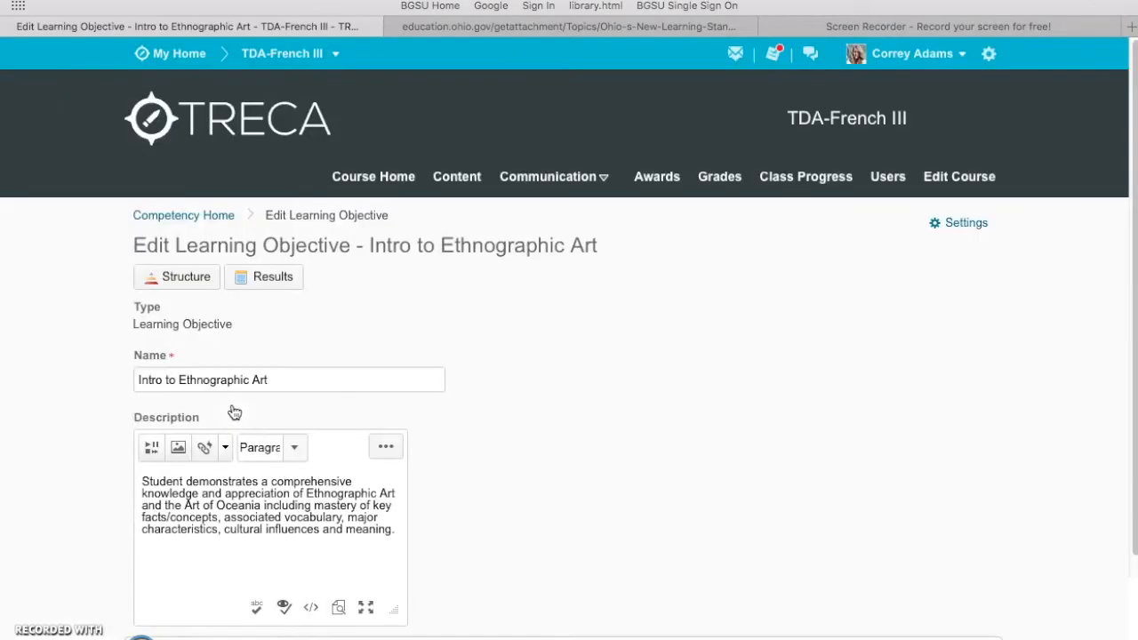
{"action": "left_click", "coordinate": [171, 278]}
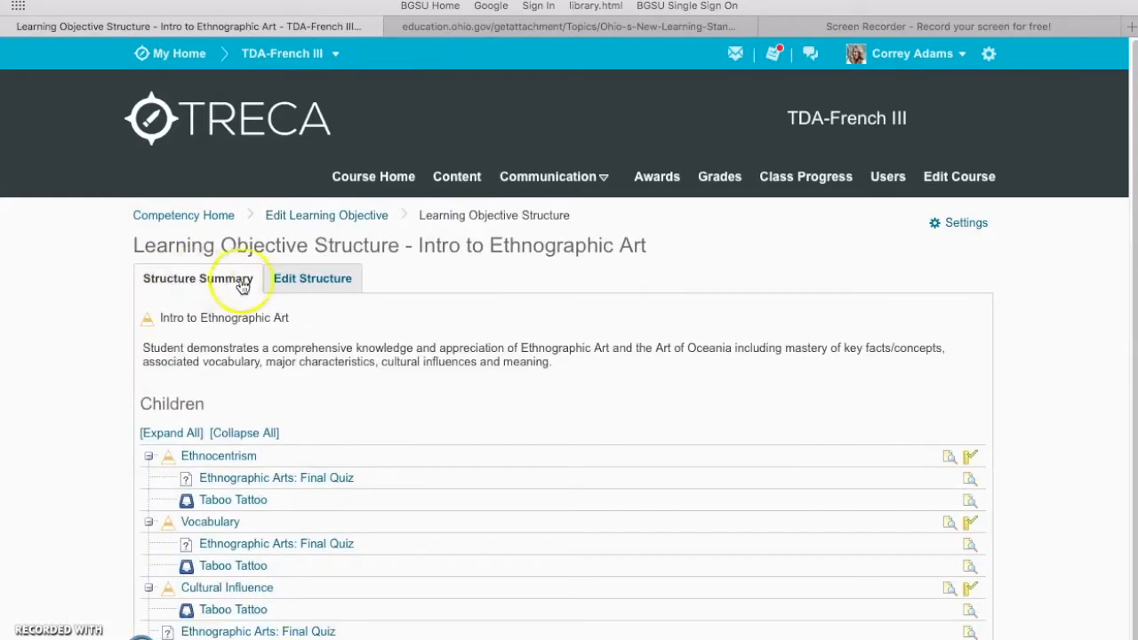
{"action": "left_click", "coordinate": [279, 277]}
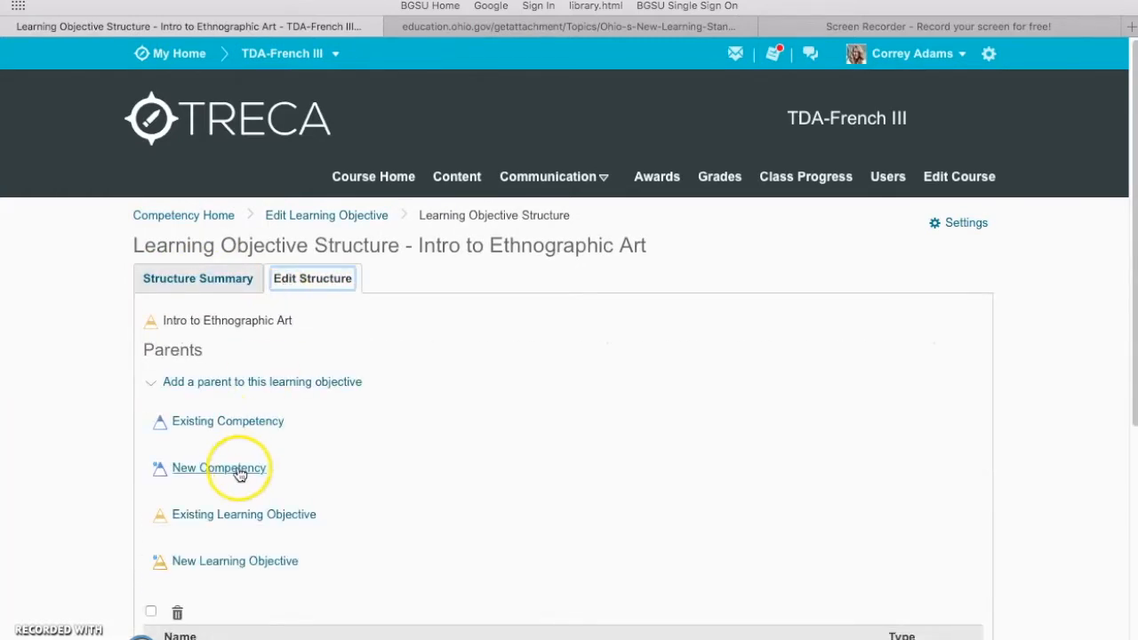
Step: Add the existing Aboriginal Characteristics learning objective from Aboriginal Art as a child of Intro to Ethnographic Art
{"action": "scroll", "coordinate": [233, 476], "scroll_direction": "down", "scroll_amount": 4}
{"action": "left_click", "coordinate": [210, 433]}
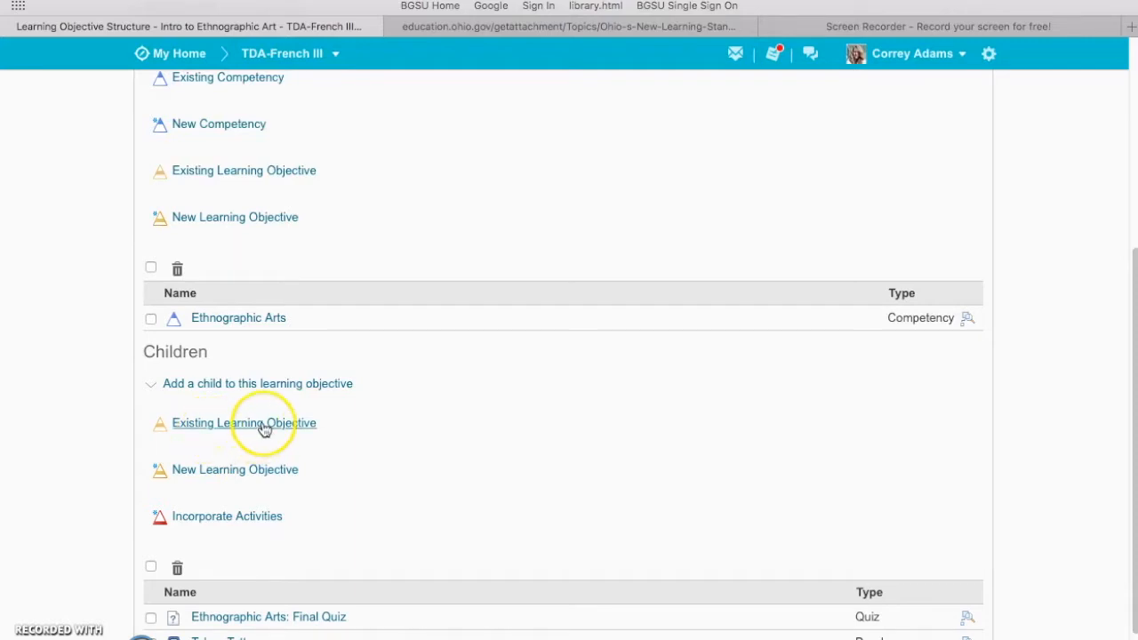
{"action": "left_click", "coordinate": [264, 429]}
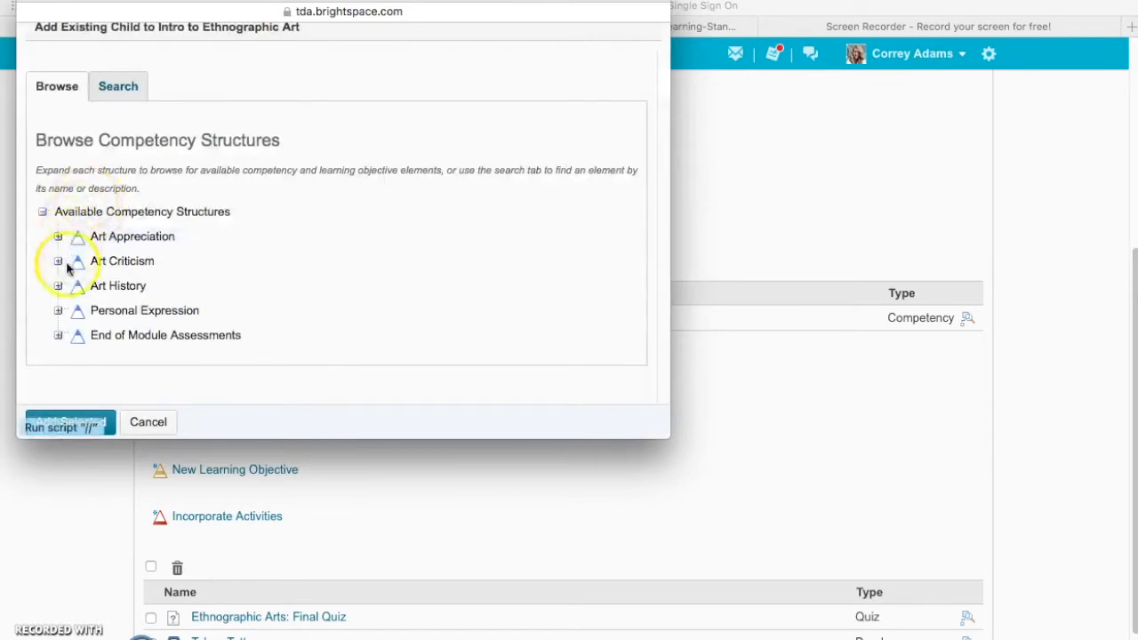
{"action": "left_click", "coordinate": [60, 285]}
{"action": "scroll", "coordinate": [119, 311], "scroll_direction": "down", "scroll_amount": 2}
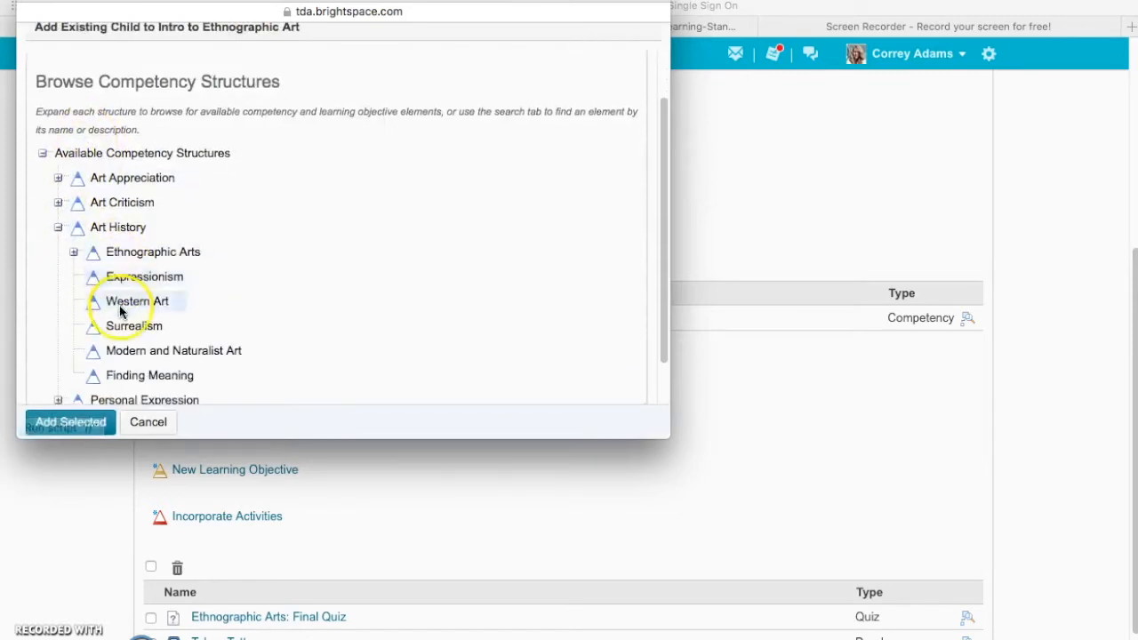
{"action": "left_click", "coordinate": [73, 256]}
{"action": "scroll", "coordinate": [160, 286], "scroll_direction": "down", "scroll_amount": 3}
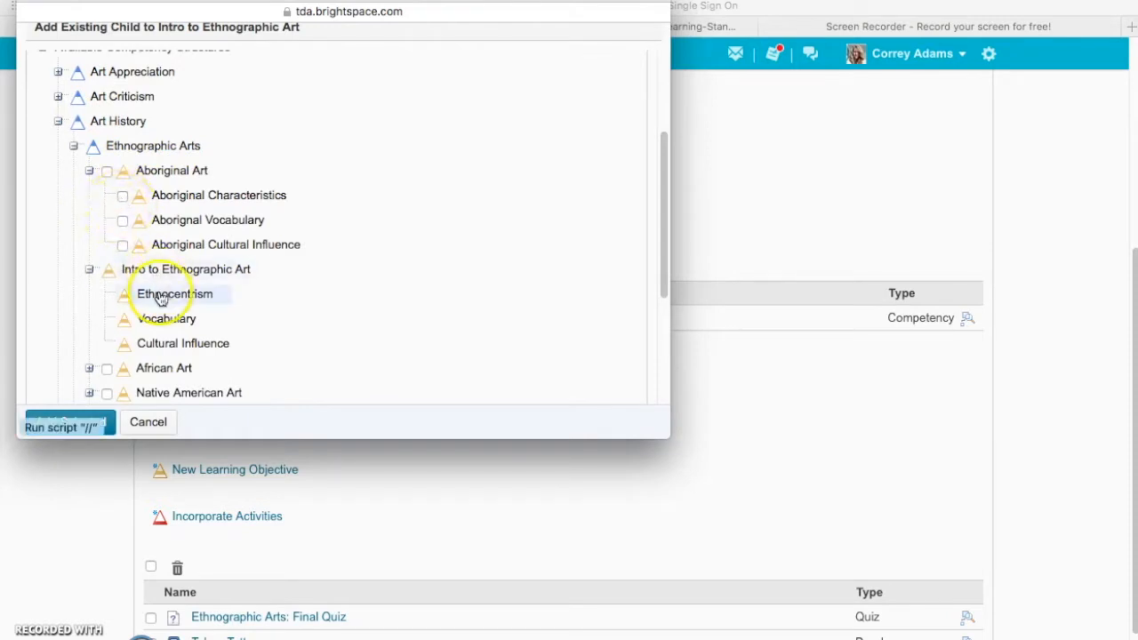
{"action": "left_click", "coordinate": [123, 195]}
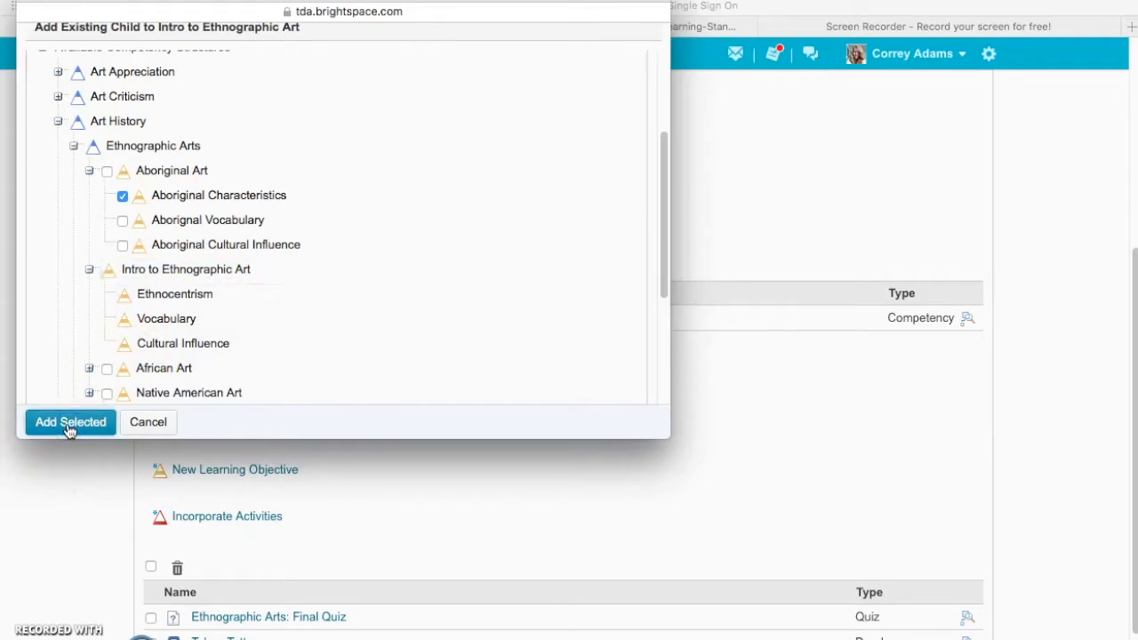
{"action": "left_click", "coordinate": [69, 423]}
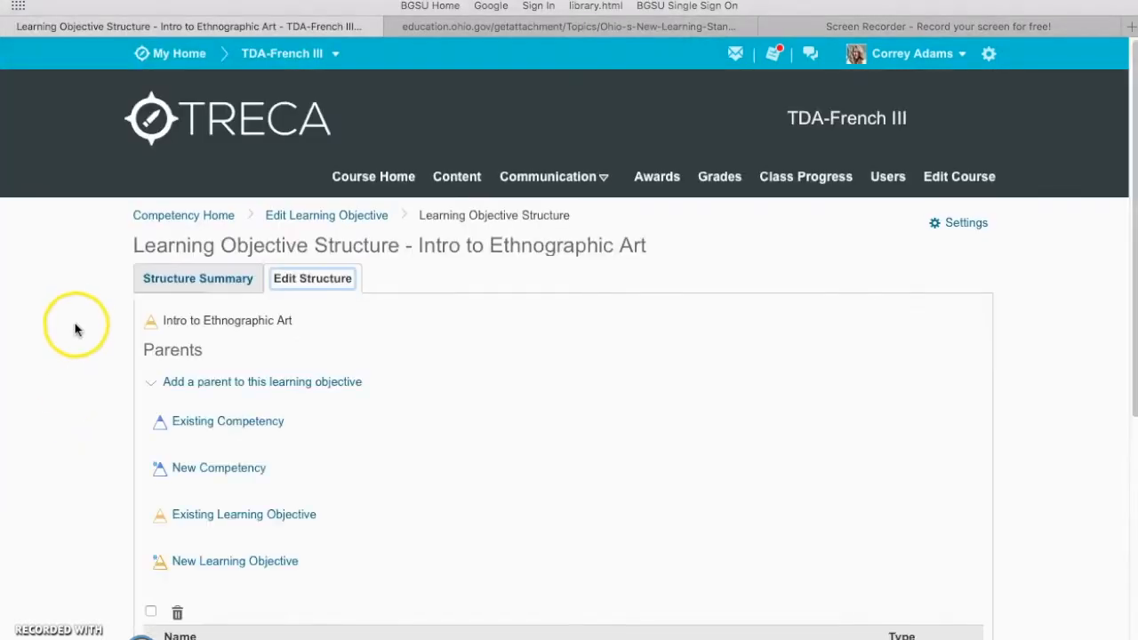
Step: Return to Competency Home and check where Aboriginal Characteristics is listed under Aboriginal Art and Intro to Ethnographic Art
{"action": "left_click", "coordinate": [158, 219]}
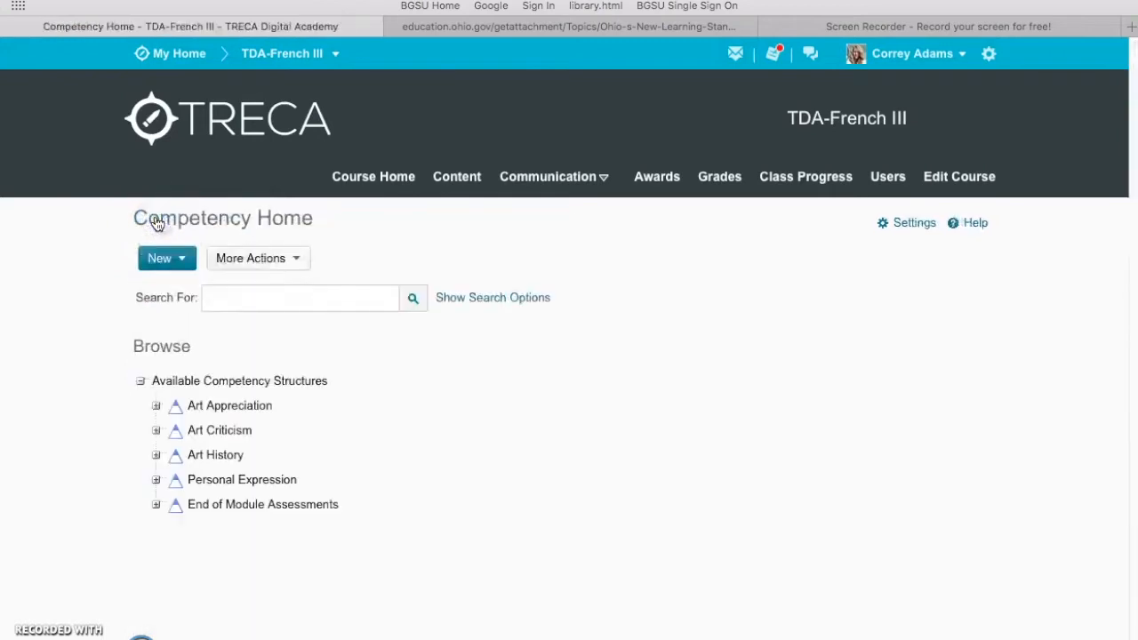
{"action": "left_click", "coordinate": [156, 456]}
{"action": "left_click", "coordinate": [171, 479]}
{"action": "left_click", "coordinate": [186, 504]}
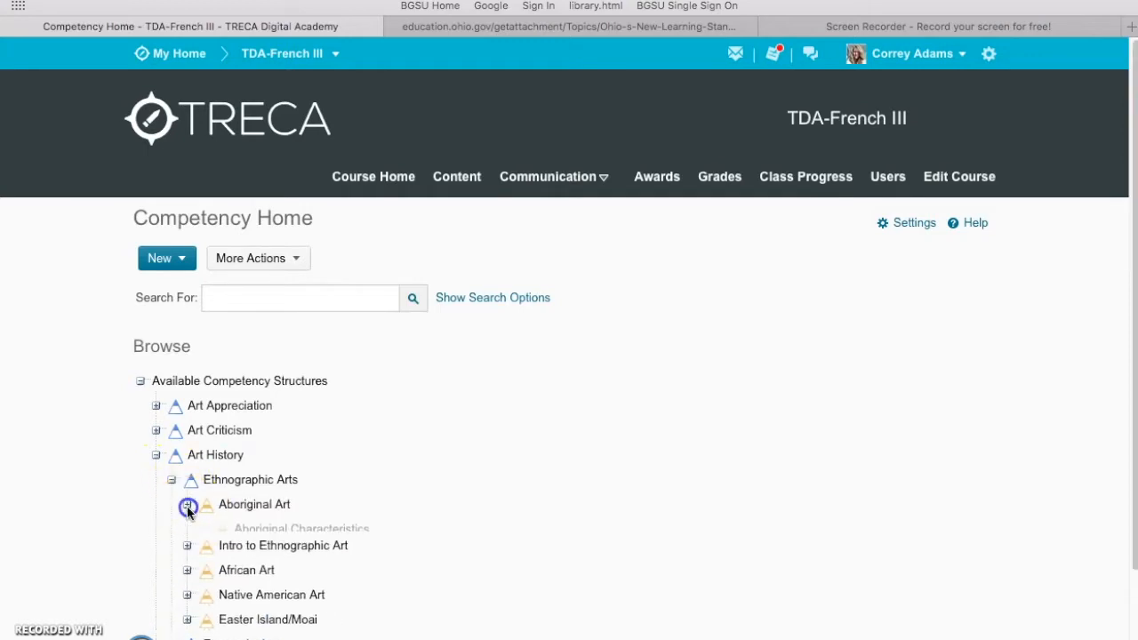
{"action": "scroll", "coordinate": [271, 540], "scroll_direction": "down", "scroll_amount": 1}
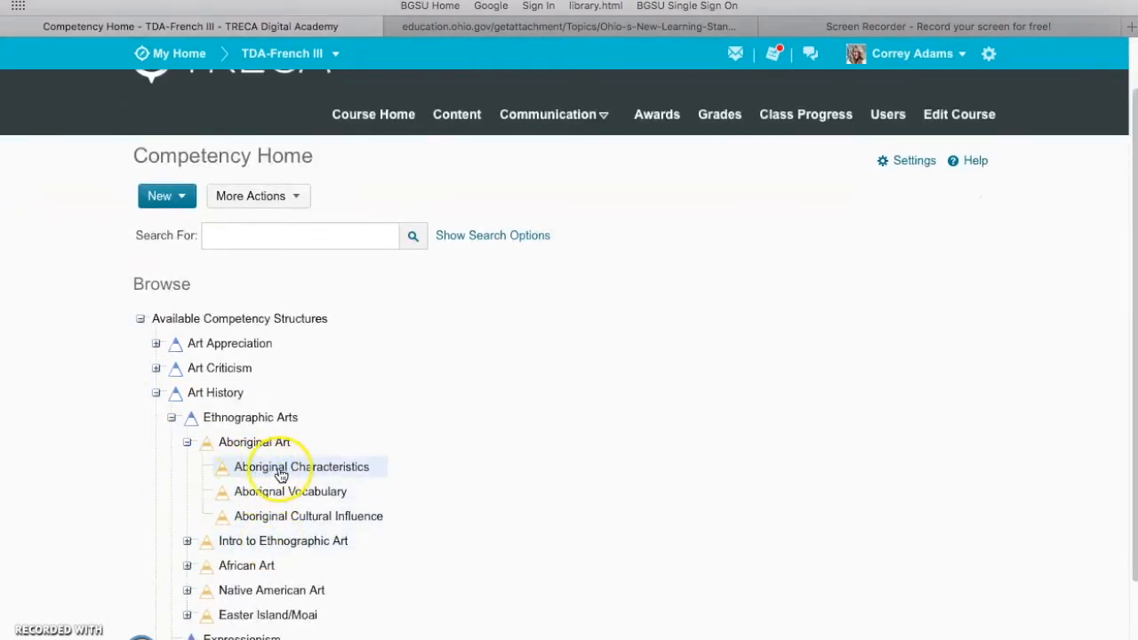
{"action": "left_click", "coordinate": [187, 541]}
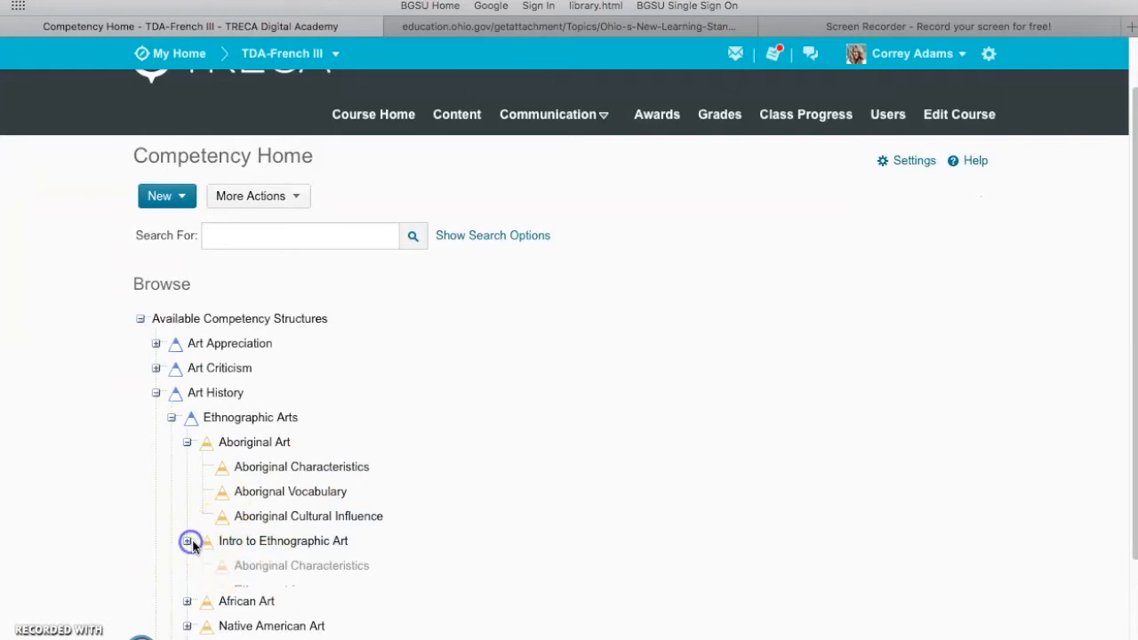
{"action": "scroll", "coordinate": [240, 540], "scroll_direction": "down", "scroll_amount": 1}
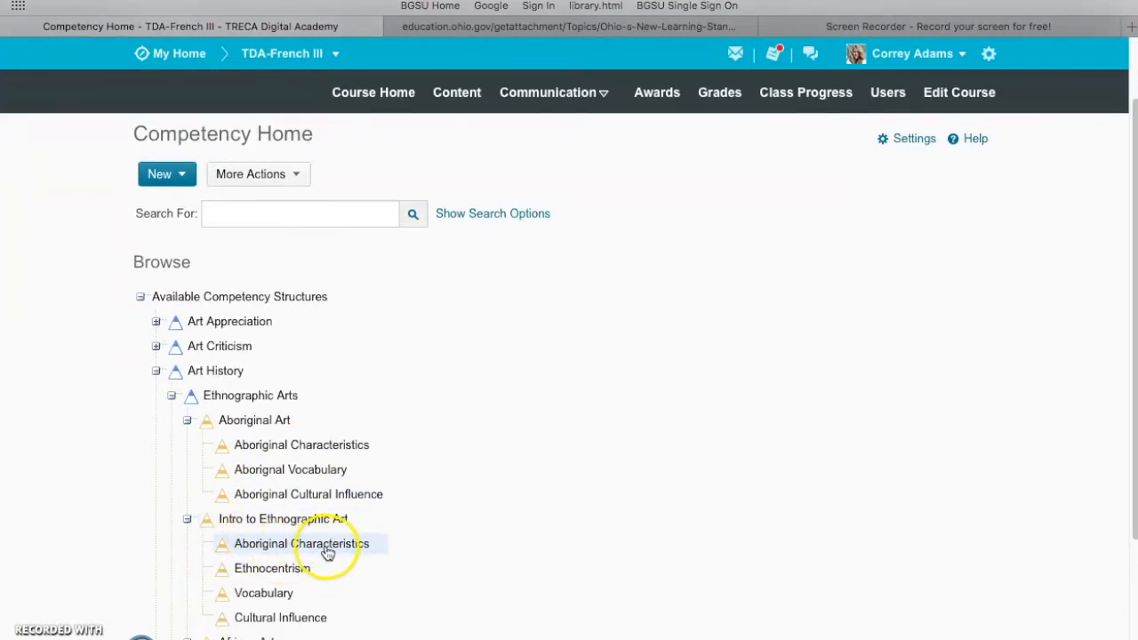
Step: Rename the Aboriginal Characteristics objective under Aboriginal Art as "*****Aboriginal Characteristics" and save it
{"action": "left_click", "coordinate": [297, 447]}
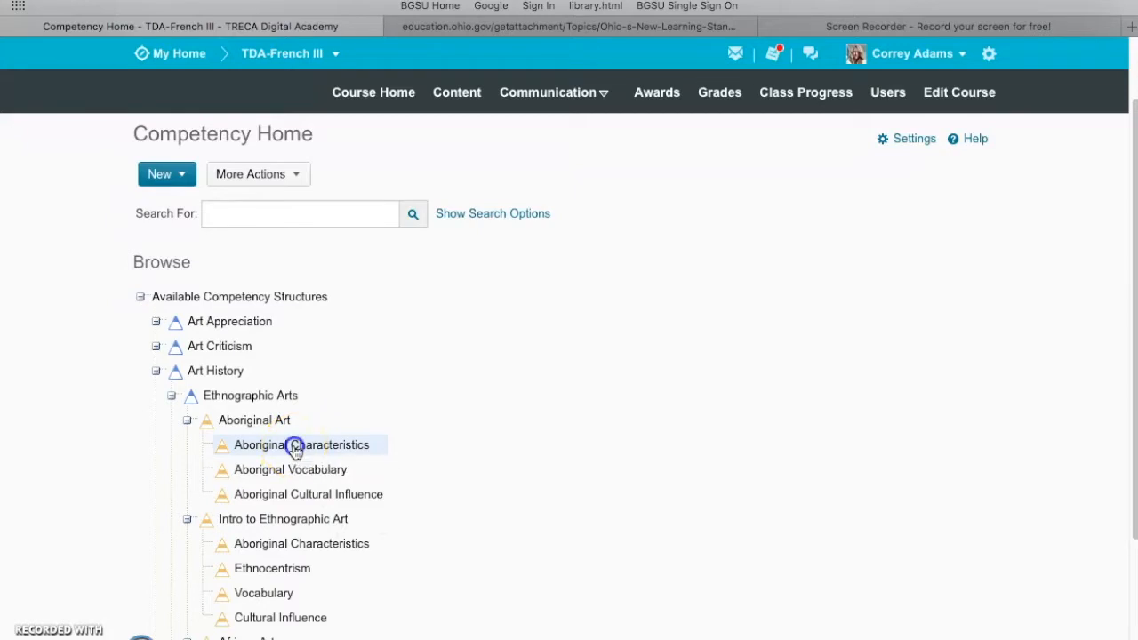
{"action": "left_click", "coordinate": [143, 481]}
{"action": "left_click", "coordinate": [140, 380]}
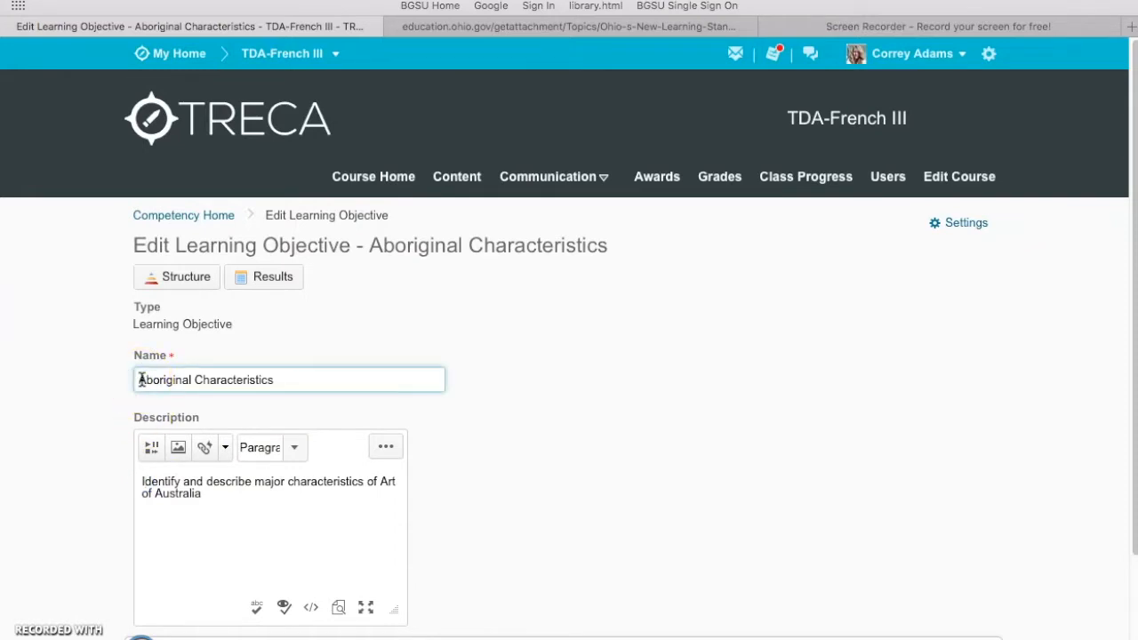
{"action": "type", "text": "*****"}
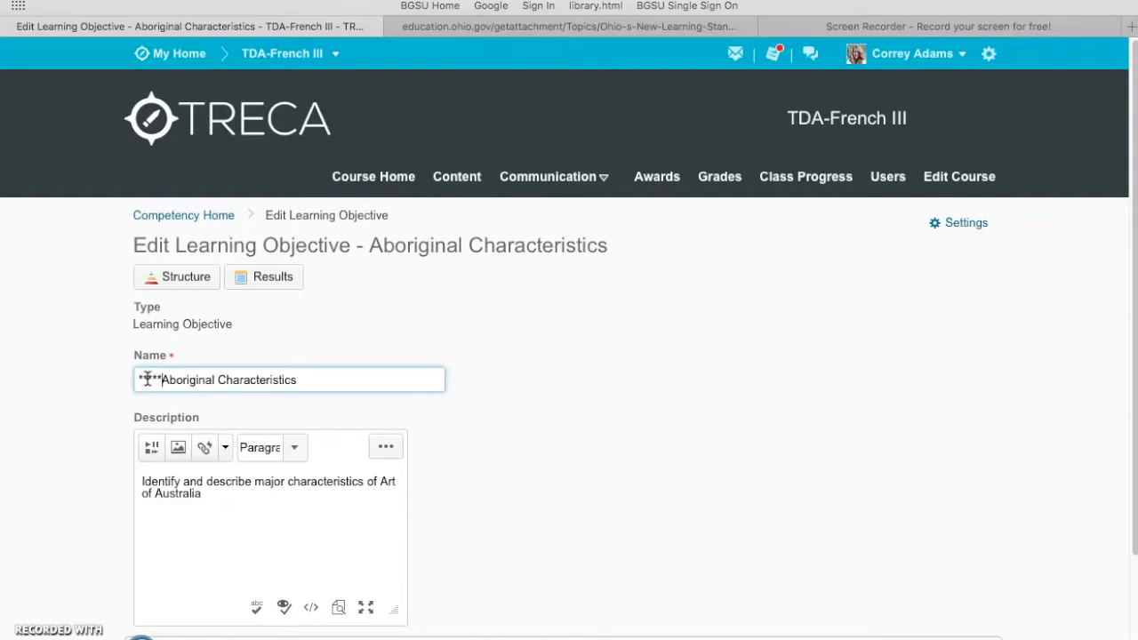
{"action": "left_click", "coordinate": [139, 633]}
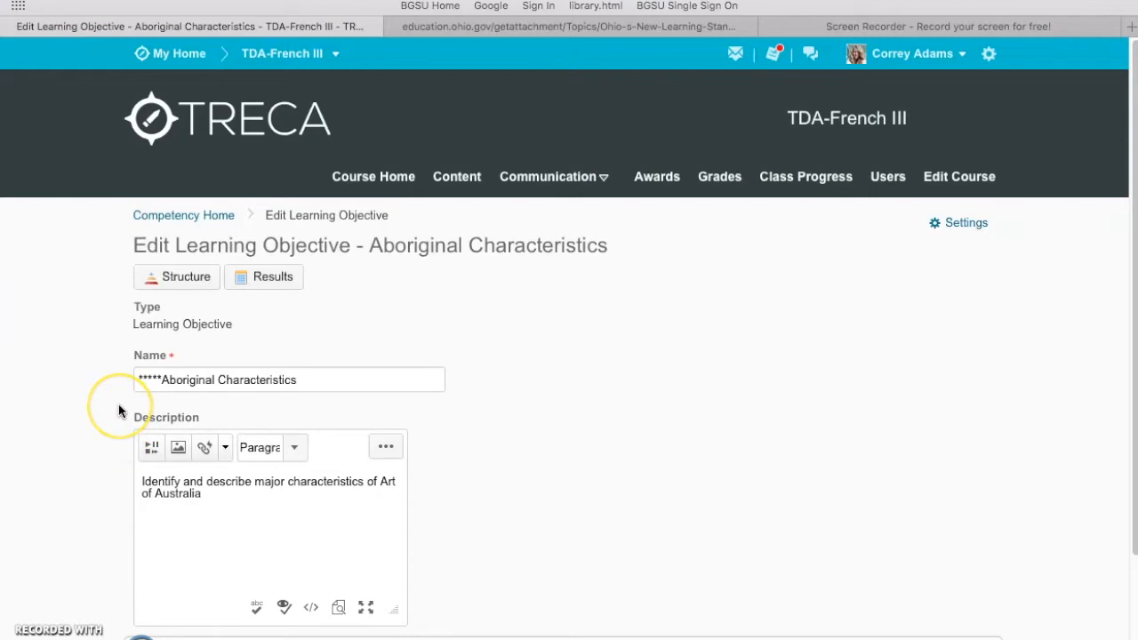
Step: Expand Aboriginal Art and Intro to Ethnographic Art under Ethnographic Arts to compare the shared objective's name in both places
{"action": "left_click", "coordinate": [155, 456]}
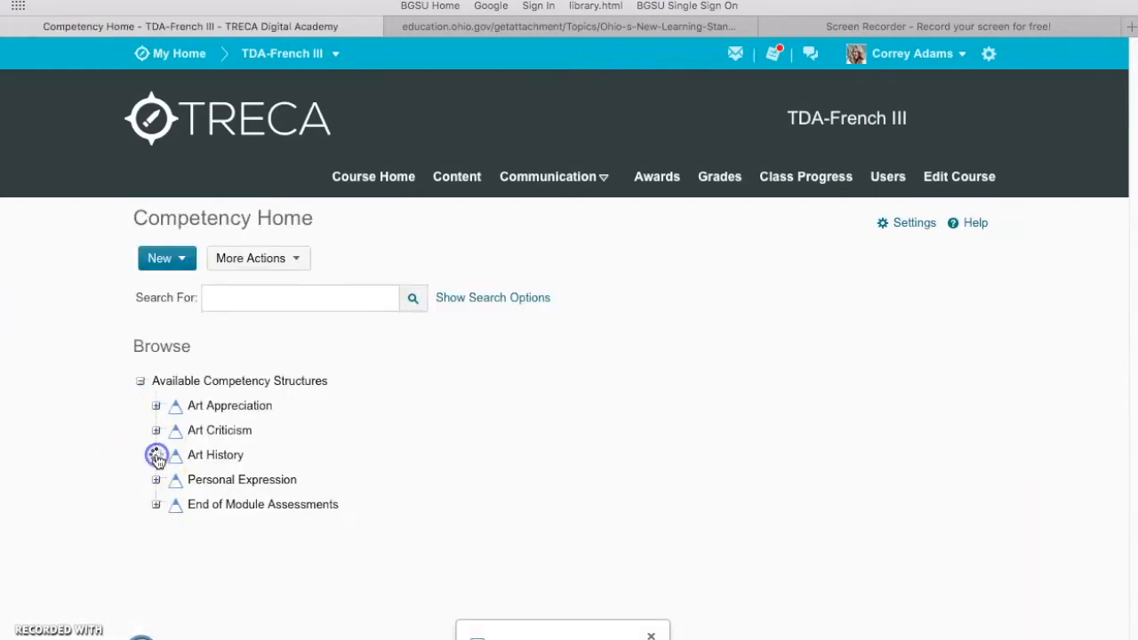
{"action": "left_click", "coordinate": [171, 481]}
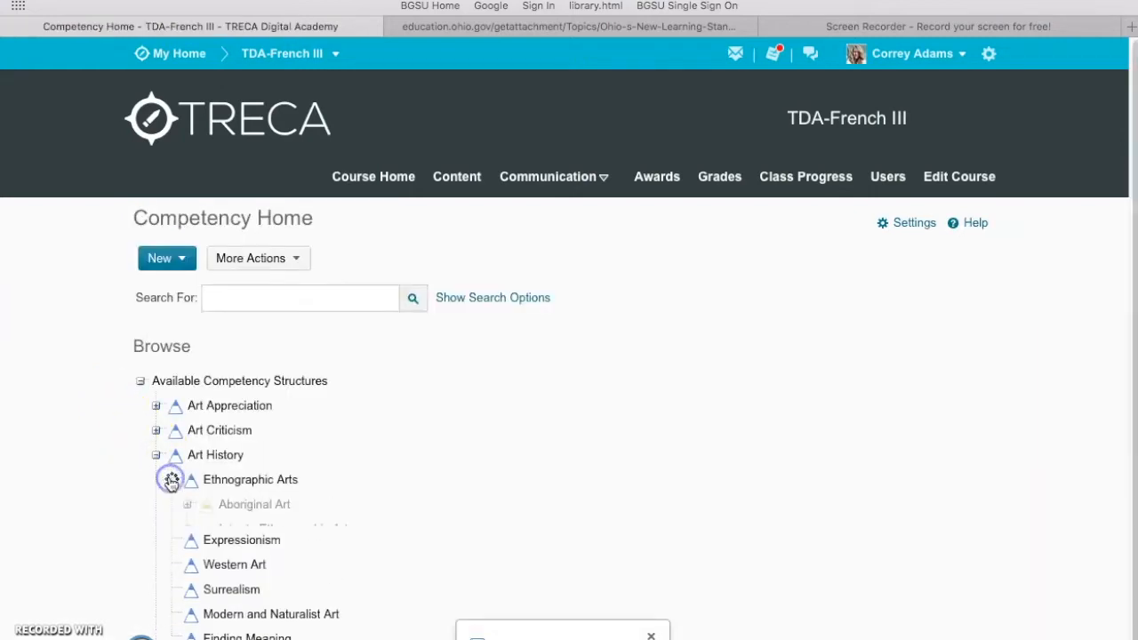
{"action": "left_click", "coordinate": [187, 505]}
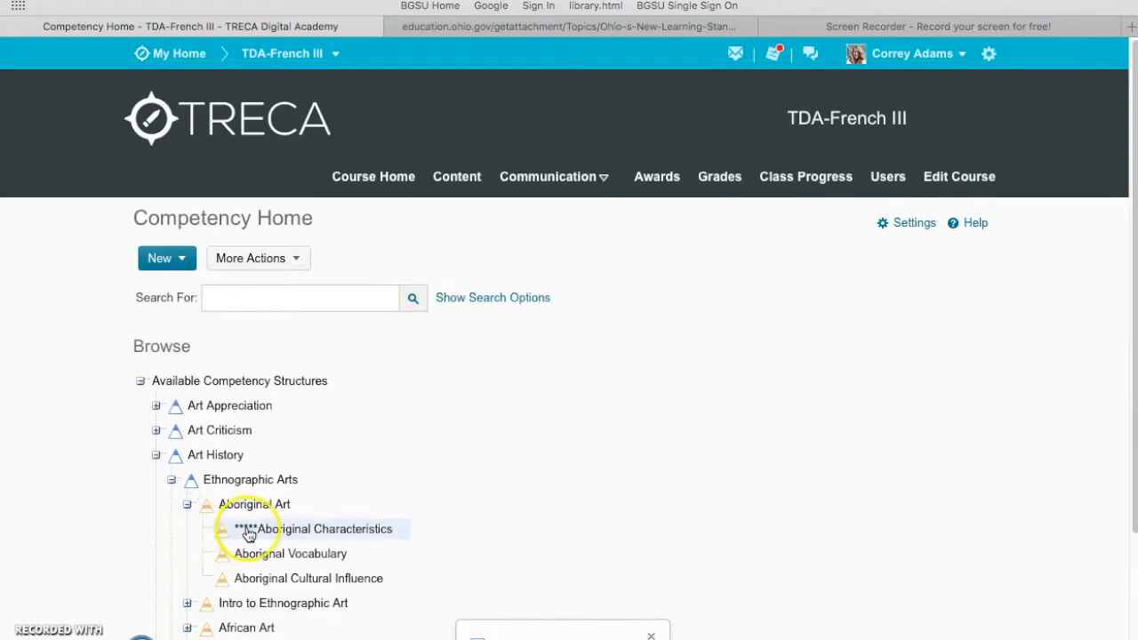
{"action": "scroll", "coordinate": [247, 533], "scroll_direction": "down", "scroll_amount": 3}
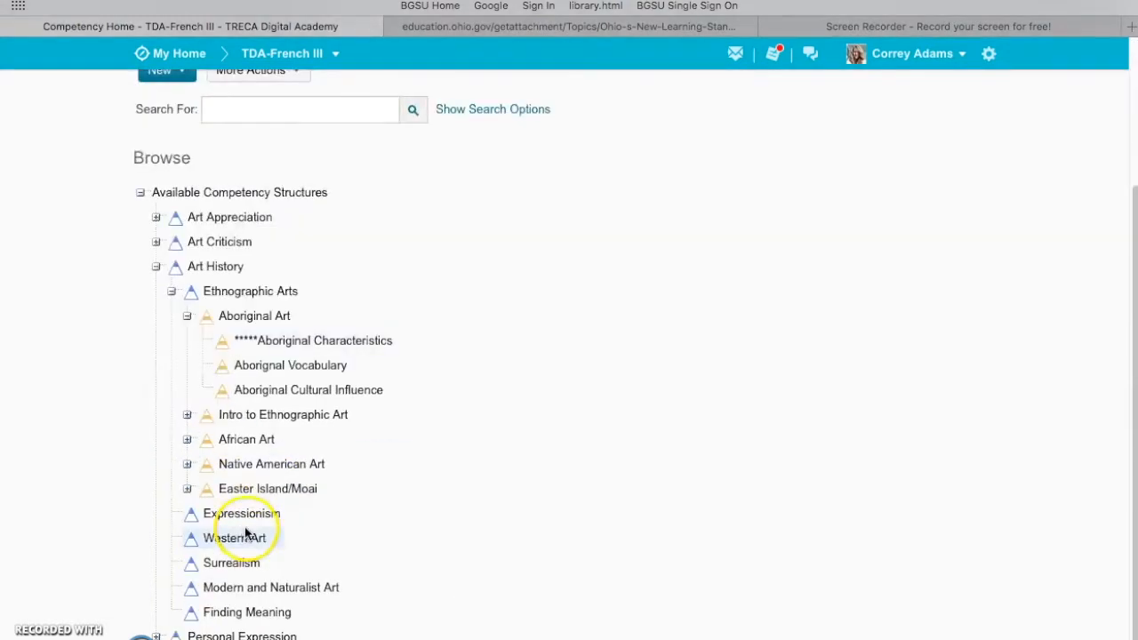
{"action": "left_click", "coordinate": [187, 414]}
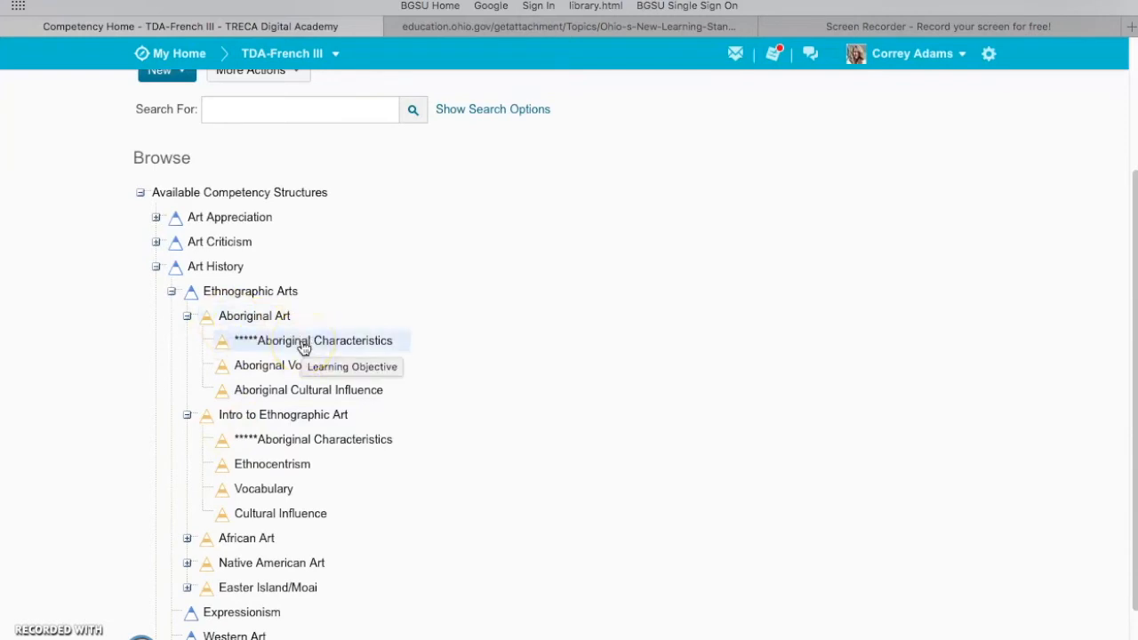
Step: Rename the shared objective under Intro to Ethnographic Art to "Aboriginal Characteristics", without the leading asterisks, and save it
{"action": "left_click", "coordinate": [285, 445]}
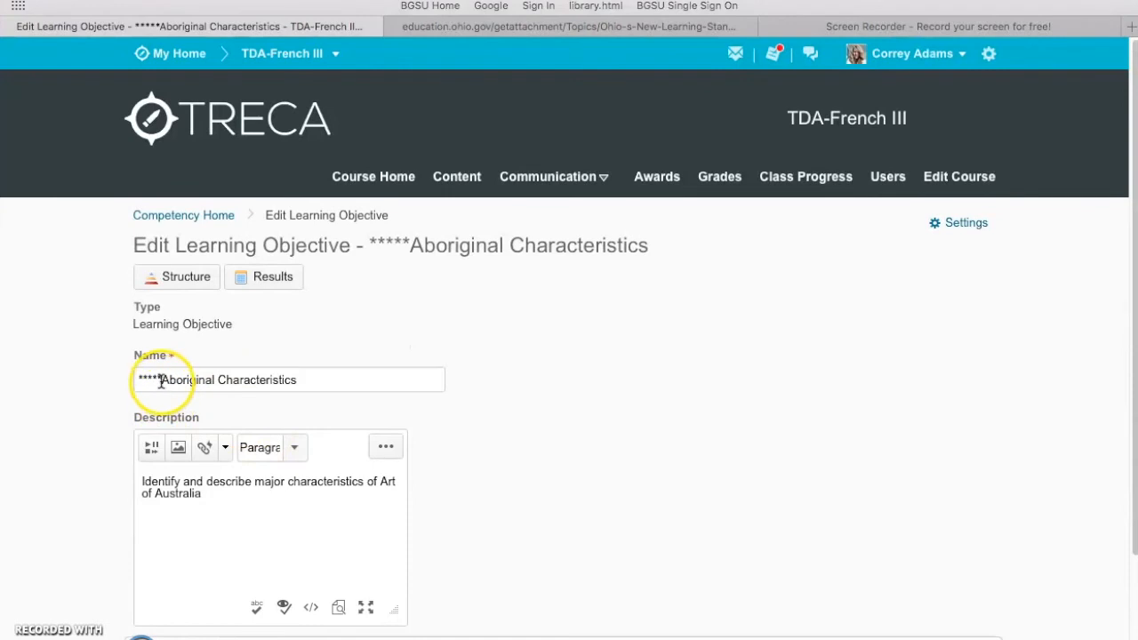
{"action": "left_click_drag", "start_coordinate": [160, 381], "coordinate": [127, 380]}
{"action": "key", "text": "BackSpace"}
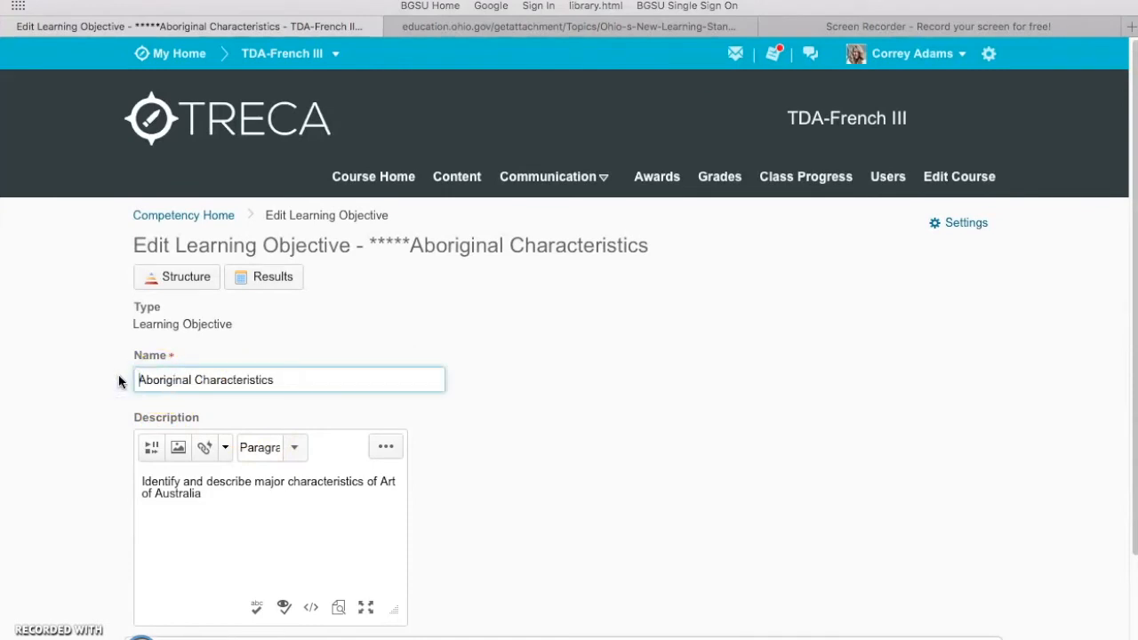
{"action": "left_click", "coordinate": [153, 639]}
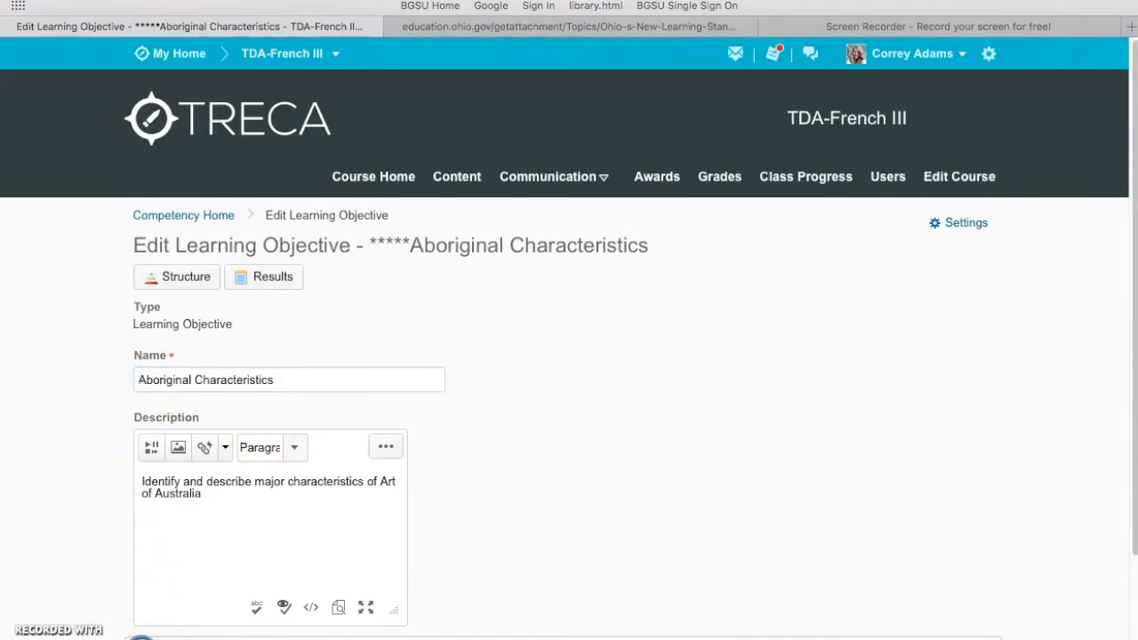
Step: Expand Art History down to Aboriginal Art and Intro to Ethnographic Art to check the renamed objective under both parents
{"action": "left_click", "coordinate": [157, 455]}
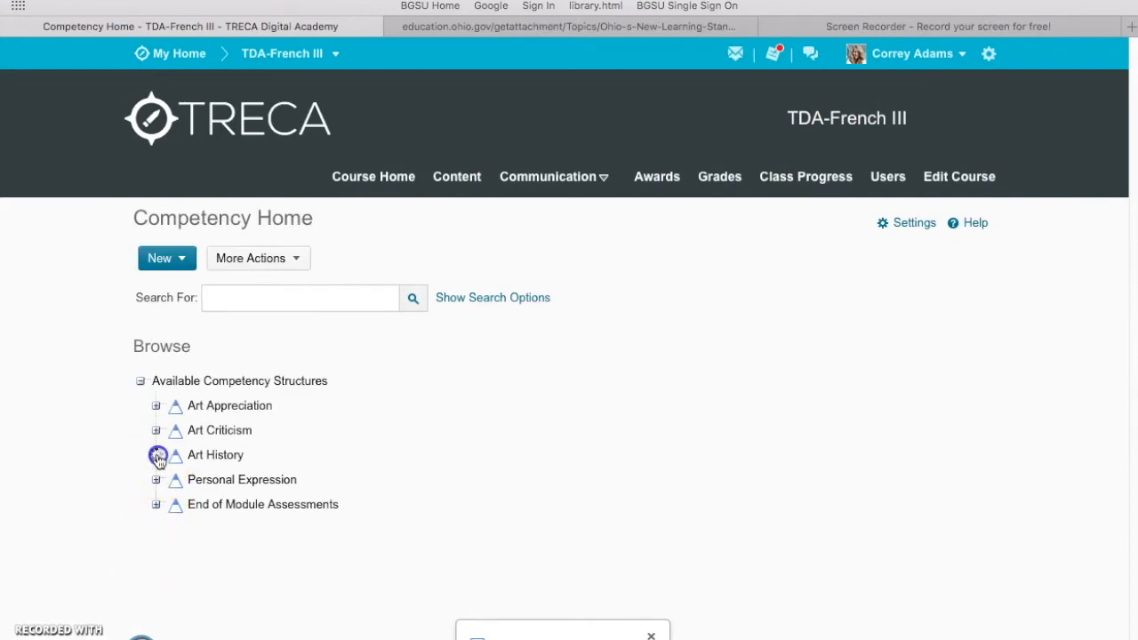
{"action": "left_click", "coordinate": [171, 480]}
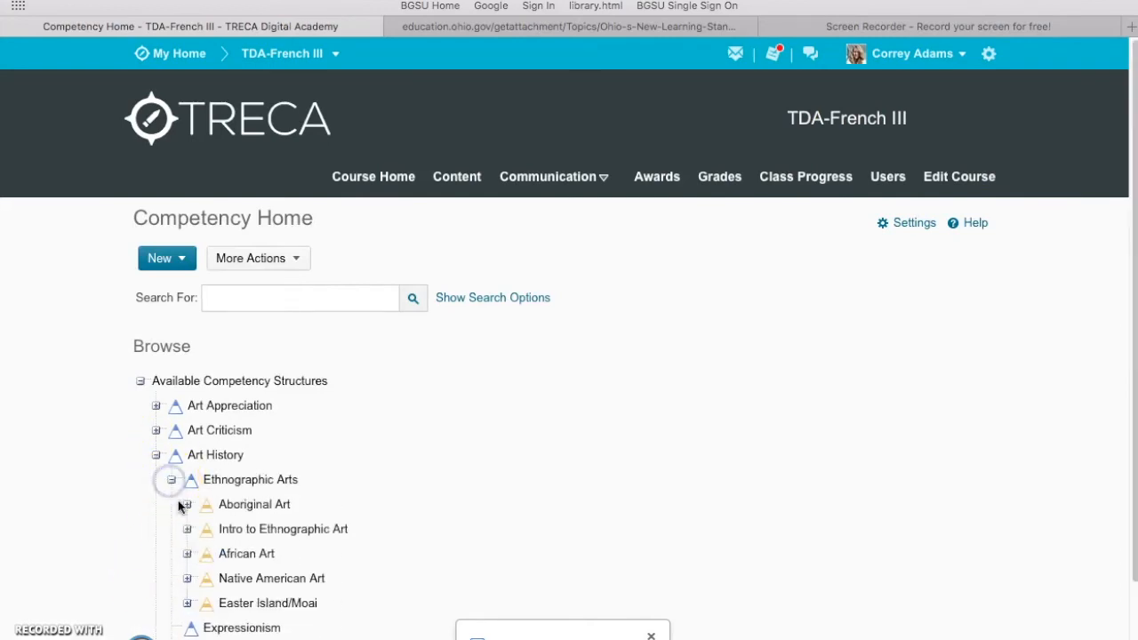
{"action": "left_click", "coordinate": [186, 504]}
{"action": "scroll", "coordinate": [252, 522], "scroll_direction": "down", "scroll_amount": 1}
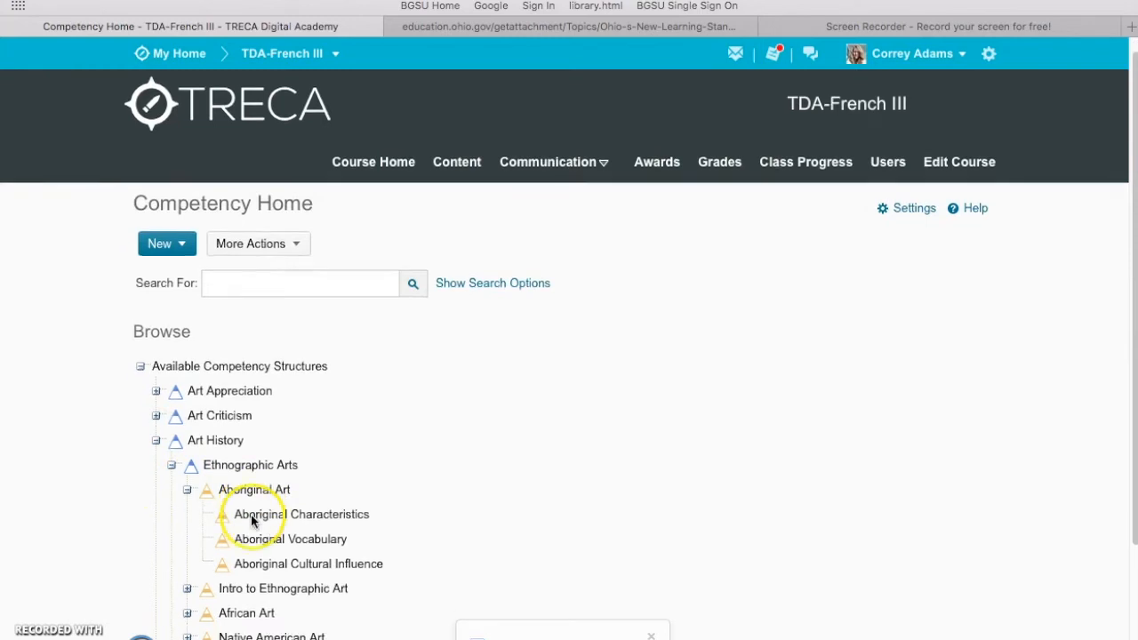
{"action": "scroll", "coordinate": [252, 522], "scroll_direction": "down", "scroll_amount": 3}
{"action": "left_click", "coordinate": [187, 512]}
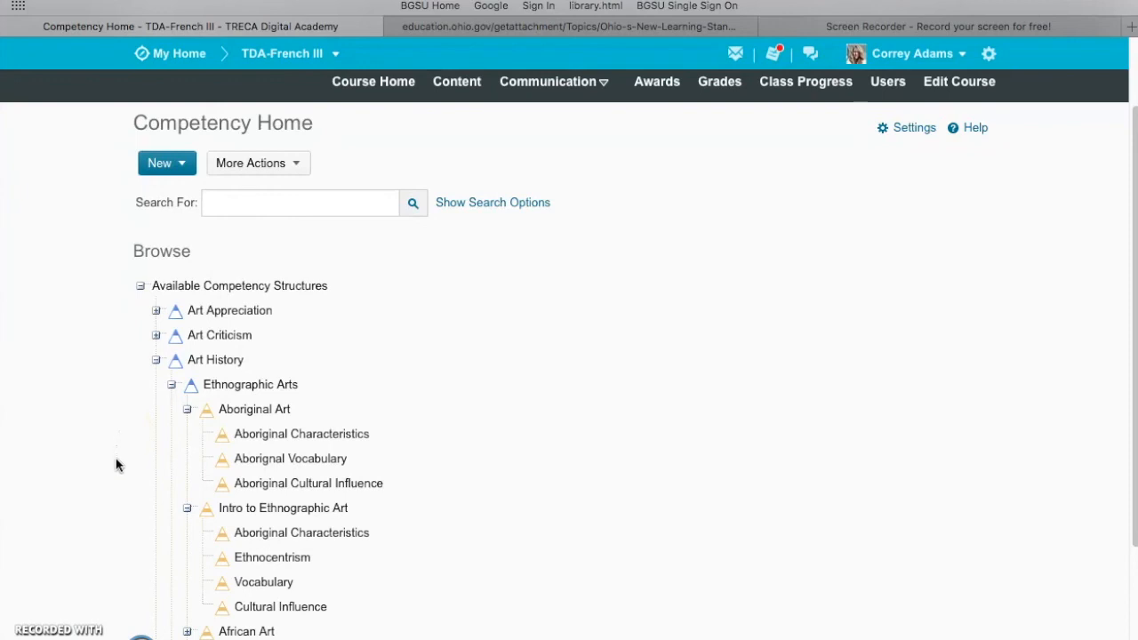
{"action": "scroll", "coordinate": [112, 368], "scroll_direction": "up", "scroll_amount": 1}
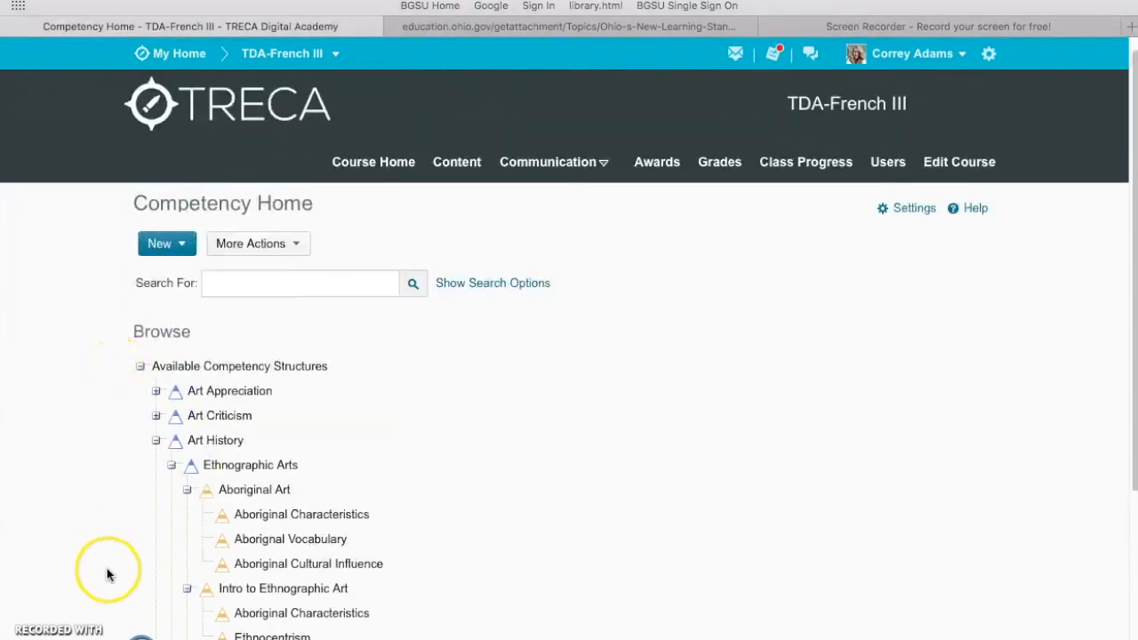